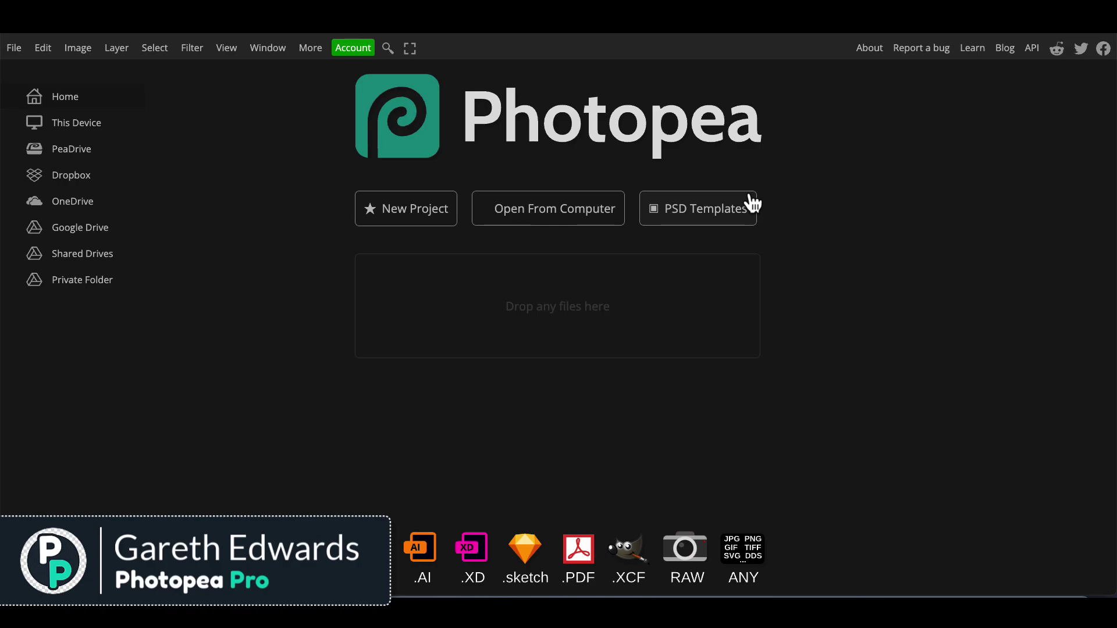
Step: Start a new project using the FB Event Image preset at 1920×1080 pixels
left_click(431, 226)
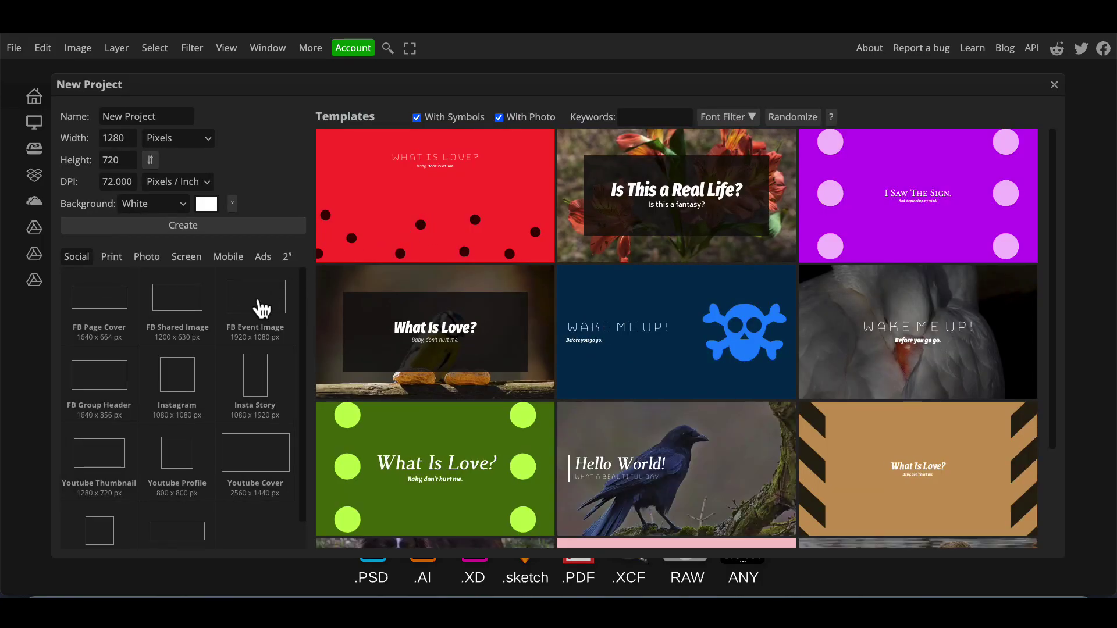
left_click(252, 312)
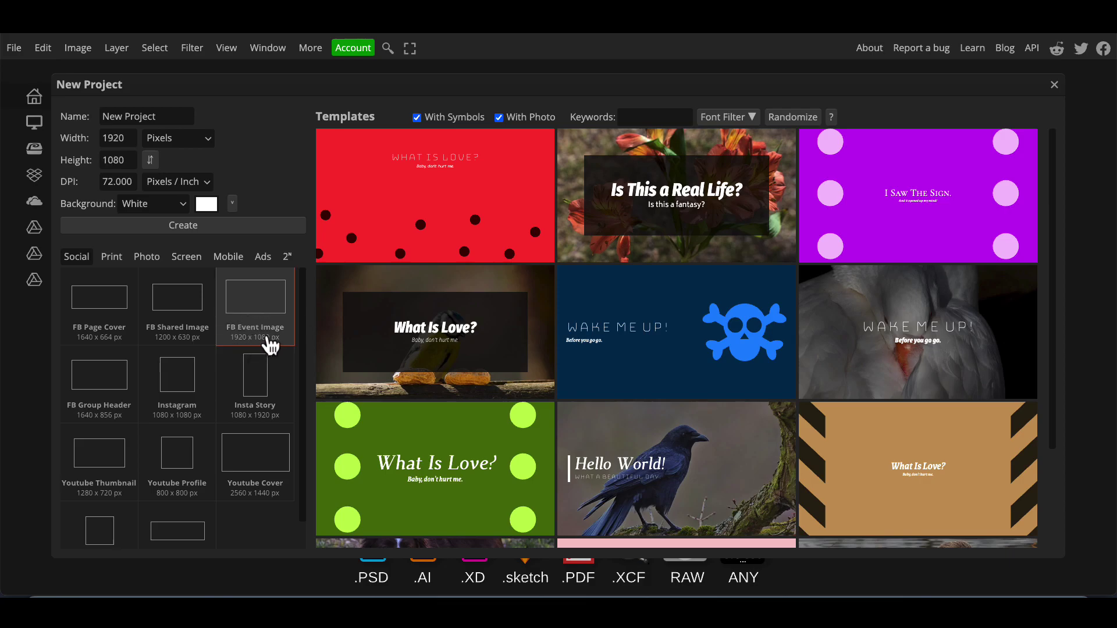
Step: Create the blank white 1920×1080 document and zoom out to see the whole canvas
left_click(266, 230)
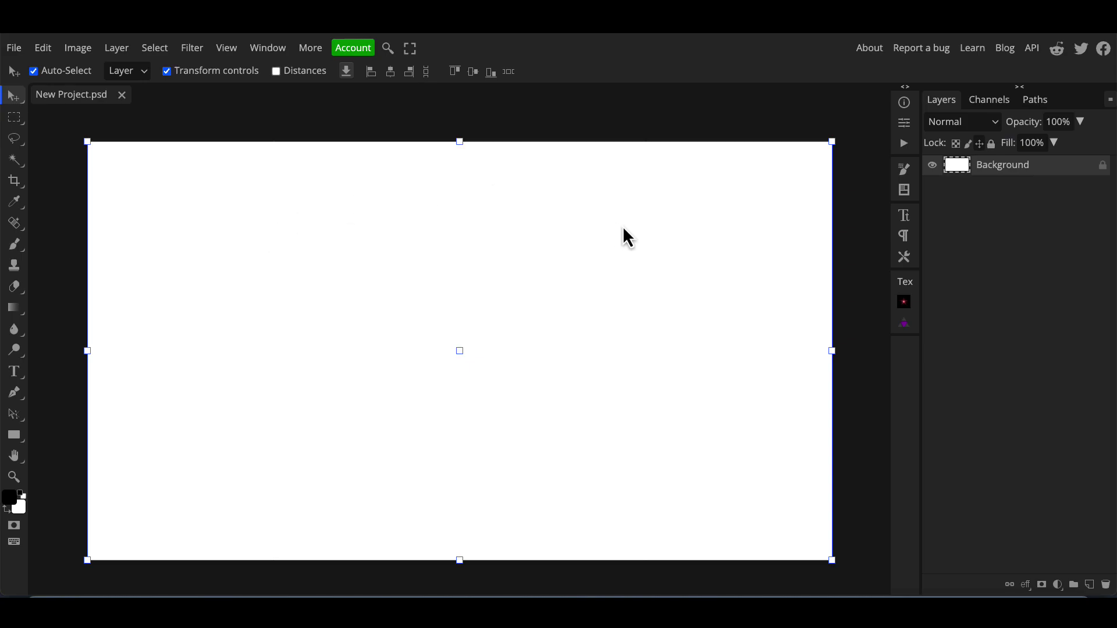
key("ctrl+minus")
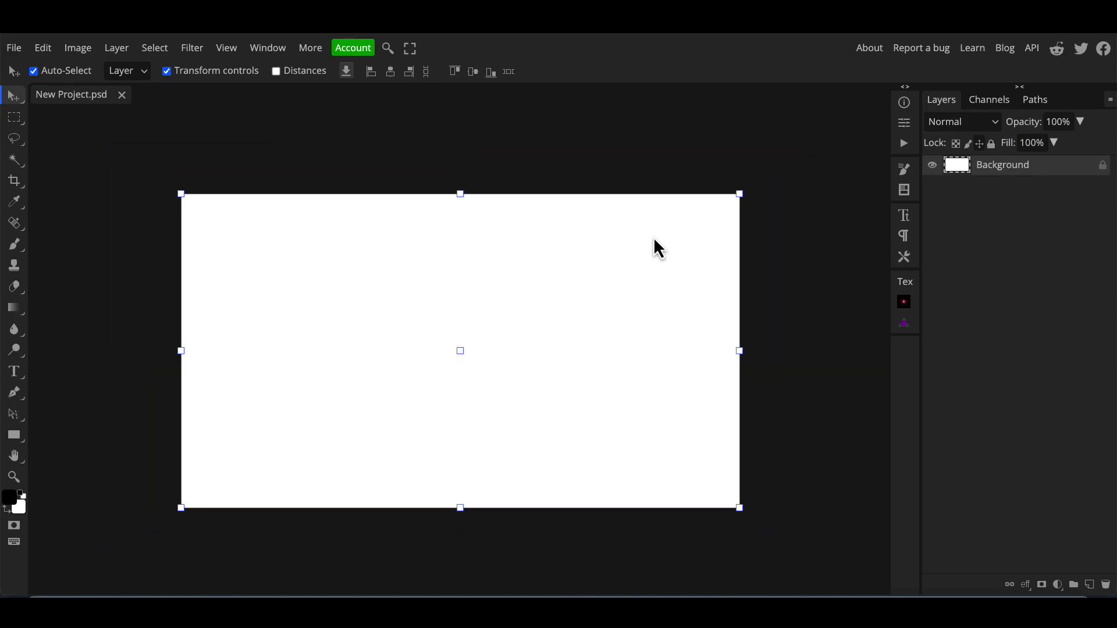
scroll(553, 367, "right", 3)
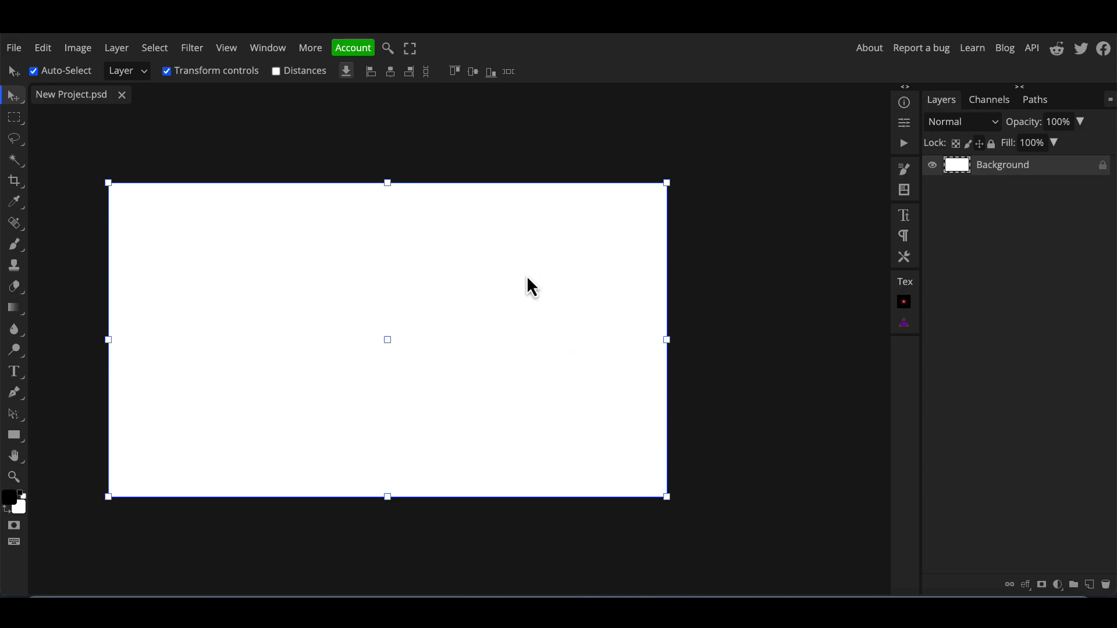
left_click_drag(531, 287, 534, 277)
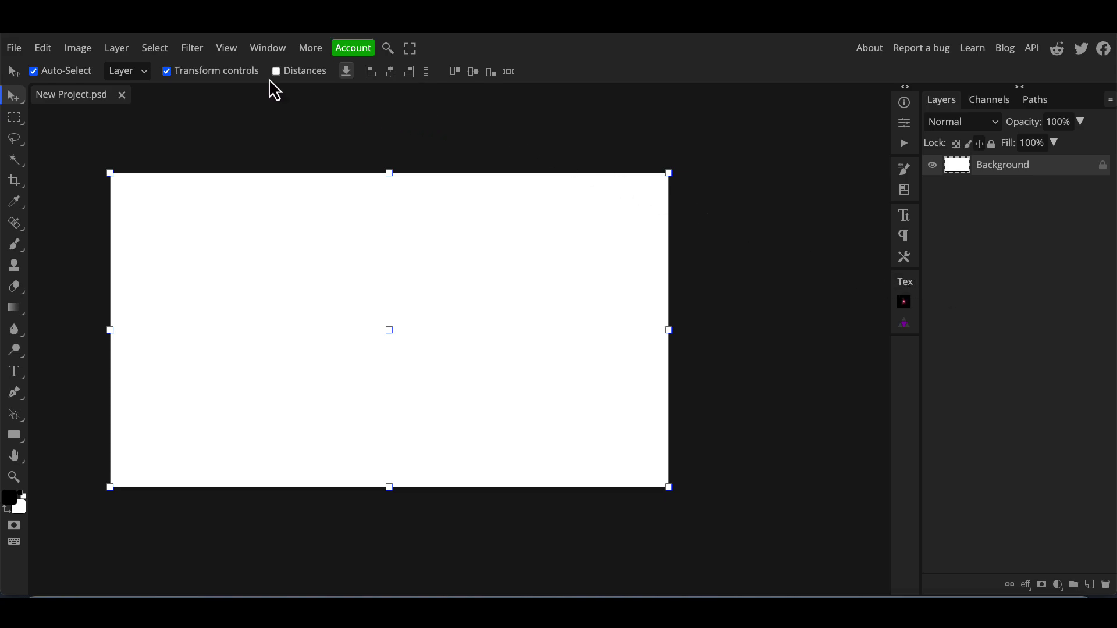
Step: Bring up the Text to Image generator from Window > More
left_click(268, 48)
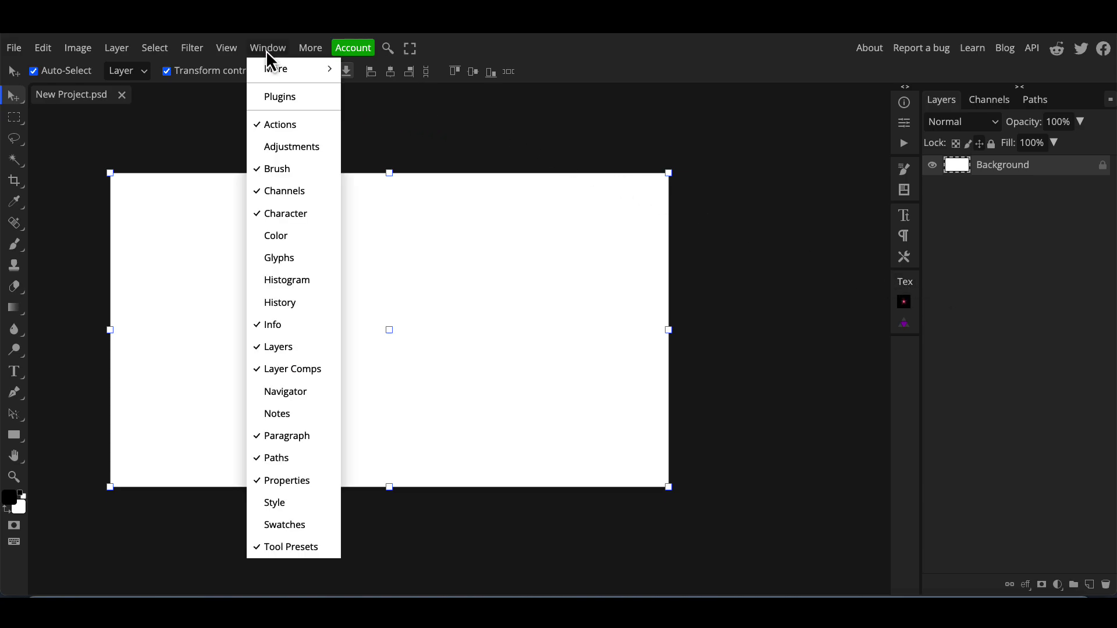
mouse_move(270, 71)
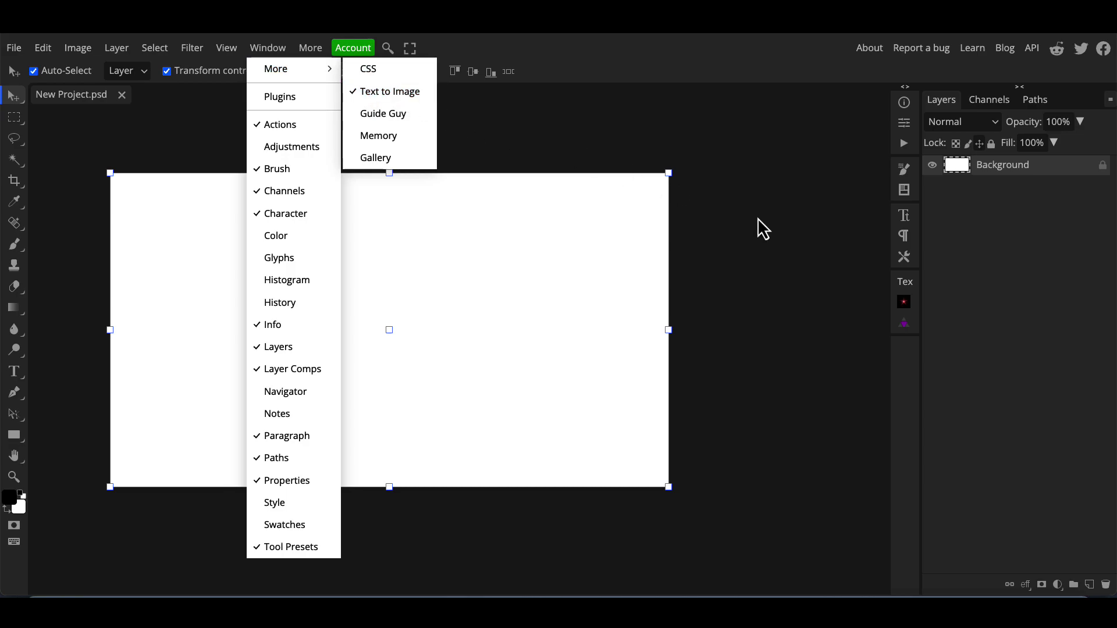
left_click(922, 295)
left_click(913, 288)
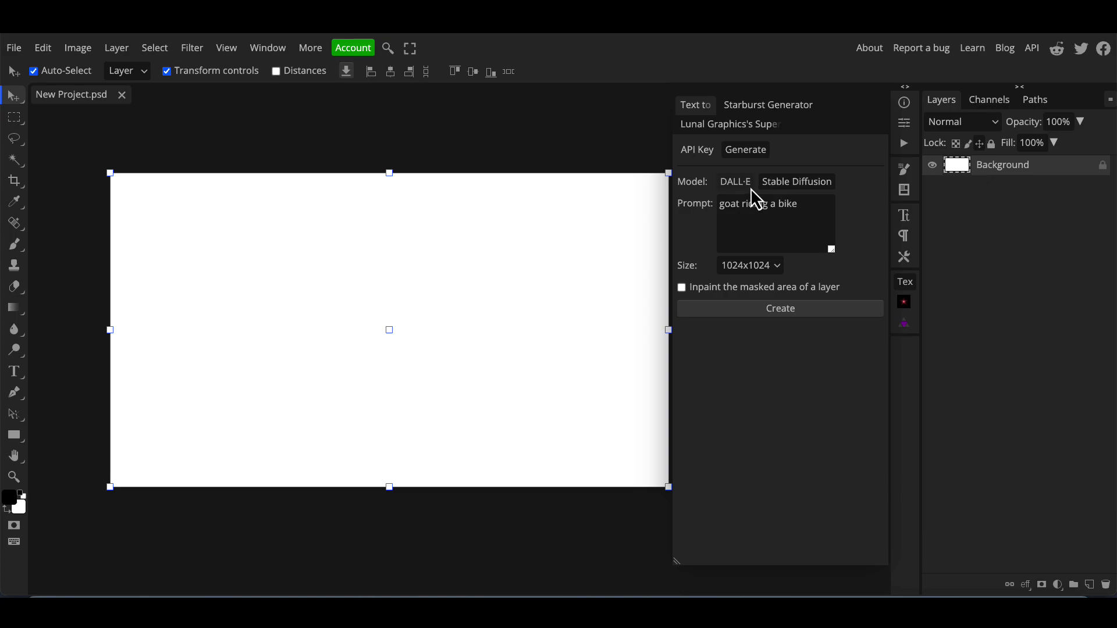
left_click(746, 225)
key("Tab")
left_click(773, 269)
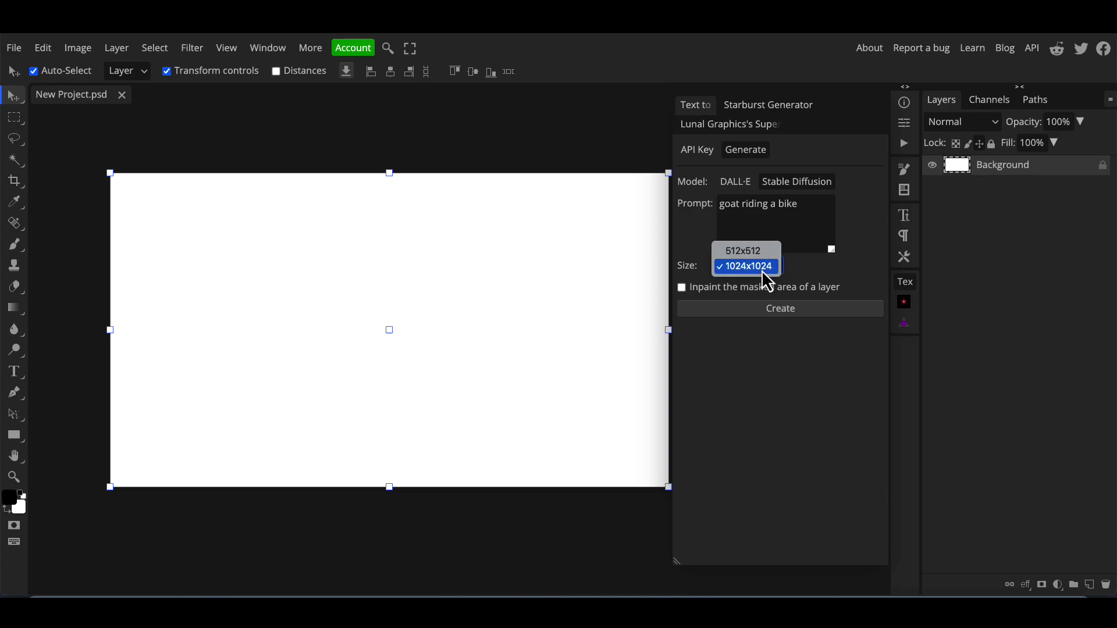
left_click(764, 271)
left_click(801, 269)
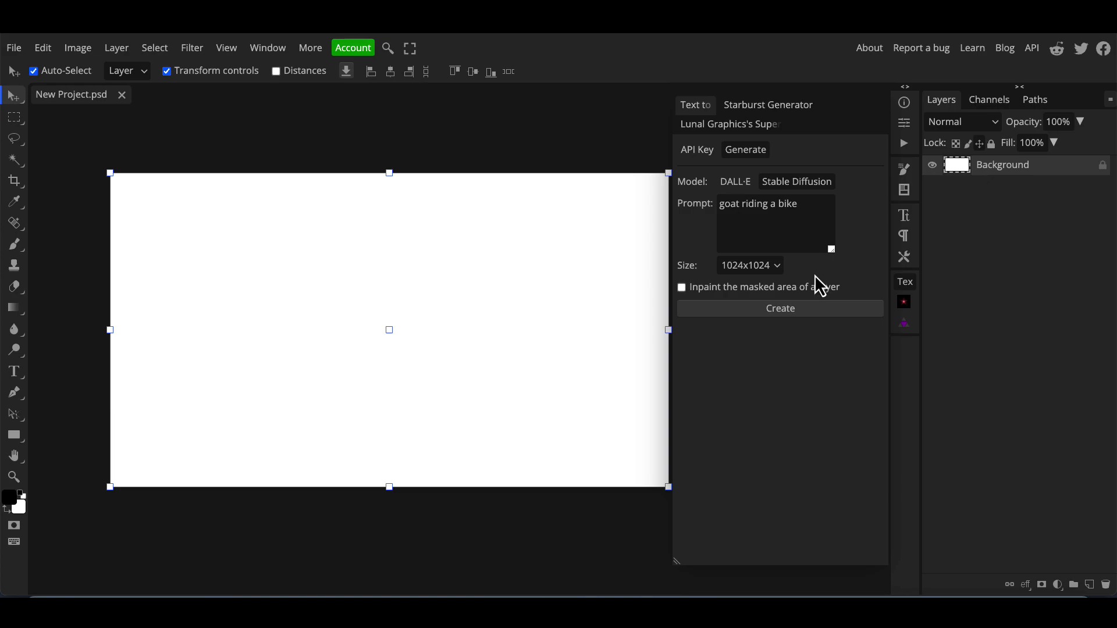
Step: Generate an image from the 'goat riding a bike' prompt and place it as a layer
left_click(723, 205)
left_click(782, 312)
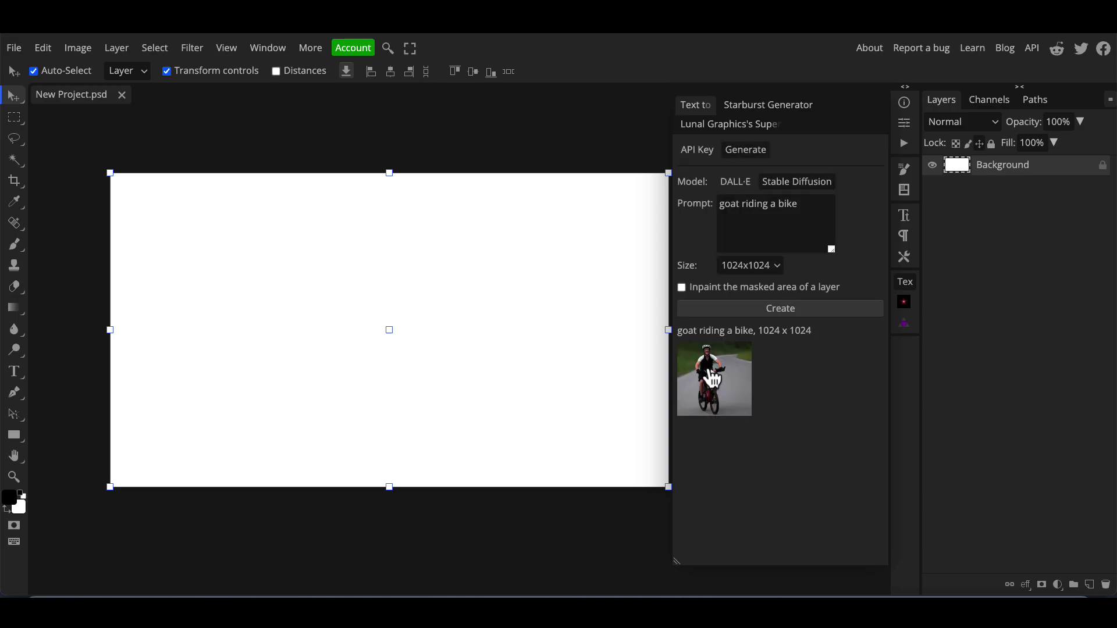
left_click(723, 398)
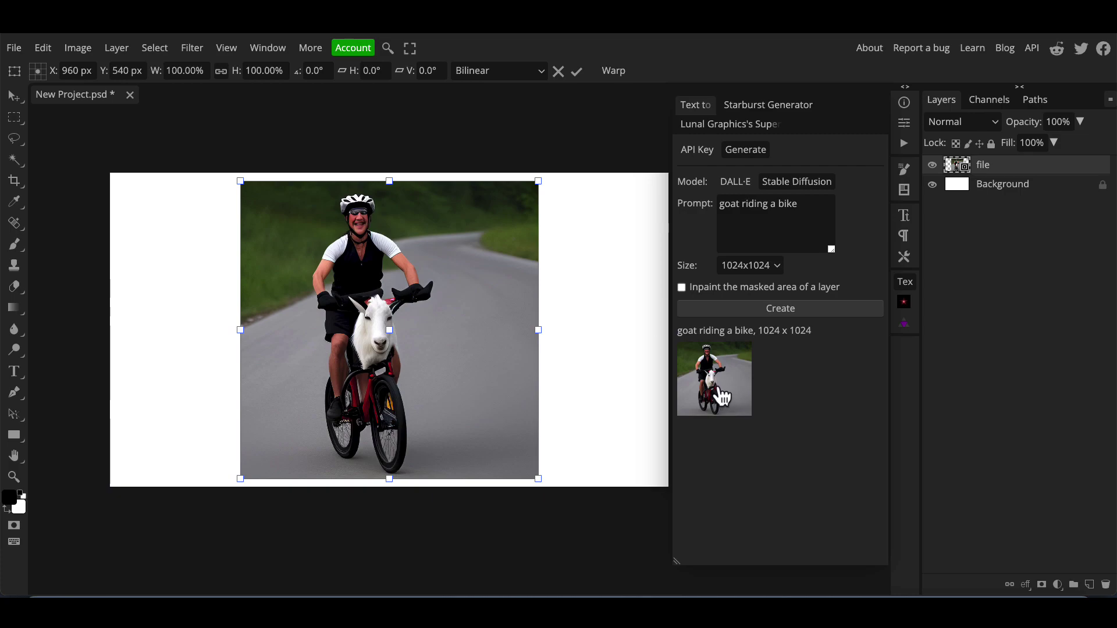
left_click(750, 221)
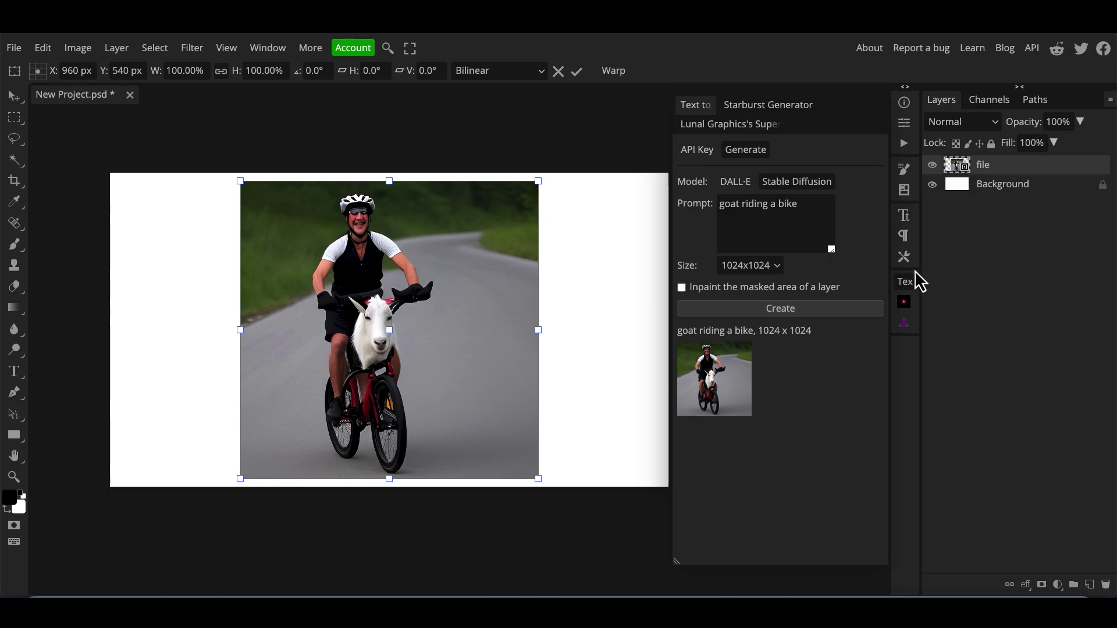
Step: Add two more goat-on-a-bike results as layers, spreading them left and right across the canvas
left_click_drag(512, 347, 438, 342)
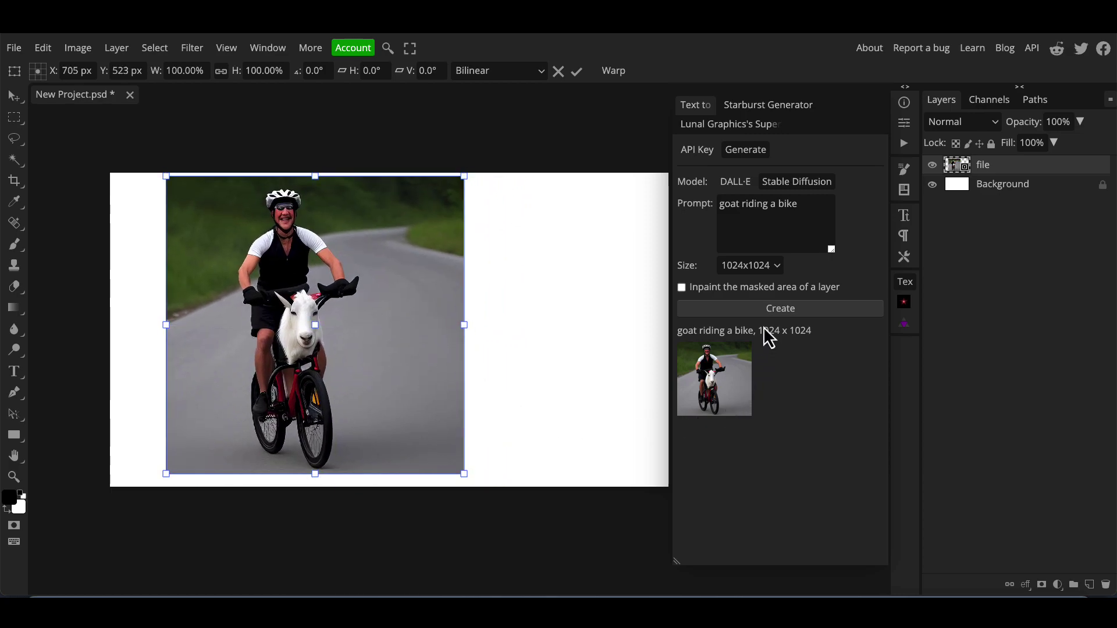
left_click(770, 310)
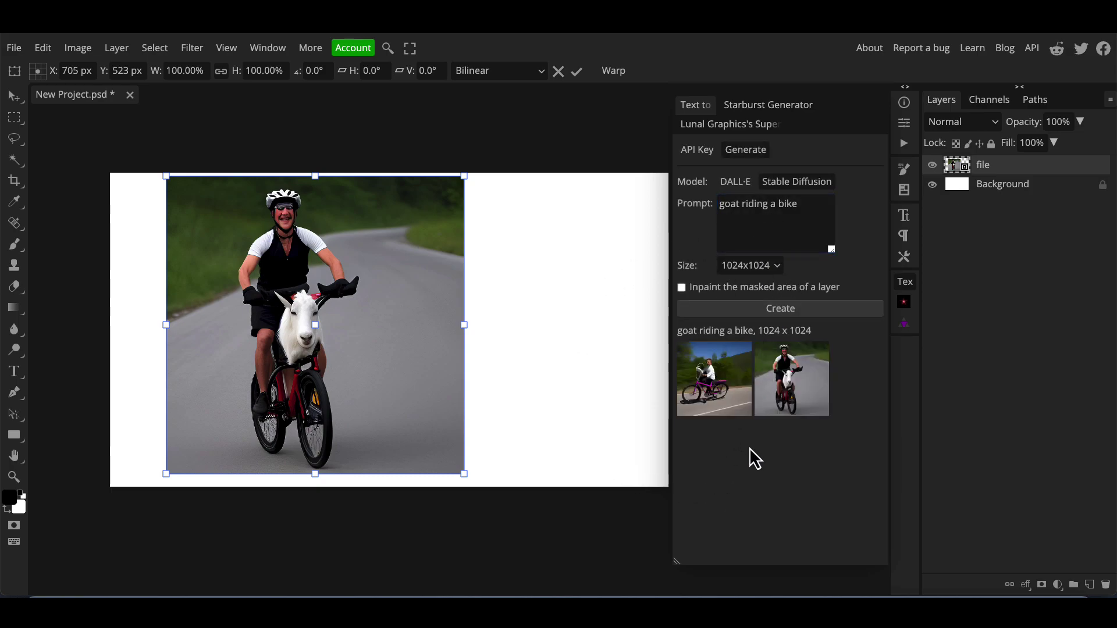
left_click(722, 398)
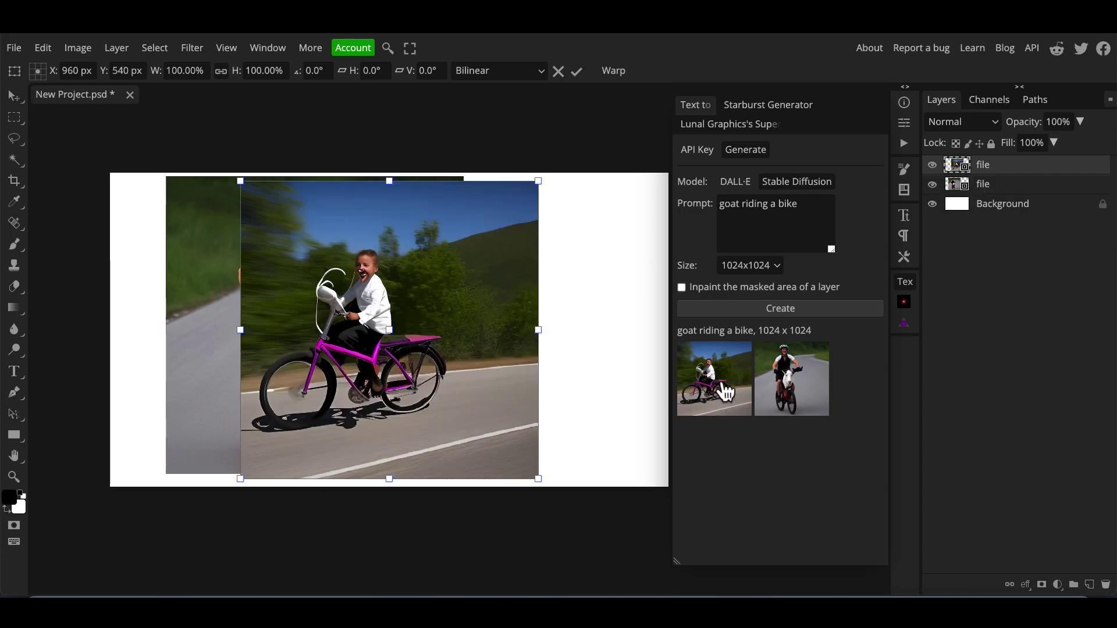
left_click_drag(440, 372, 567, 376)
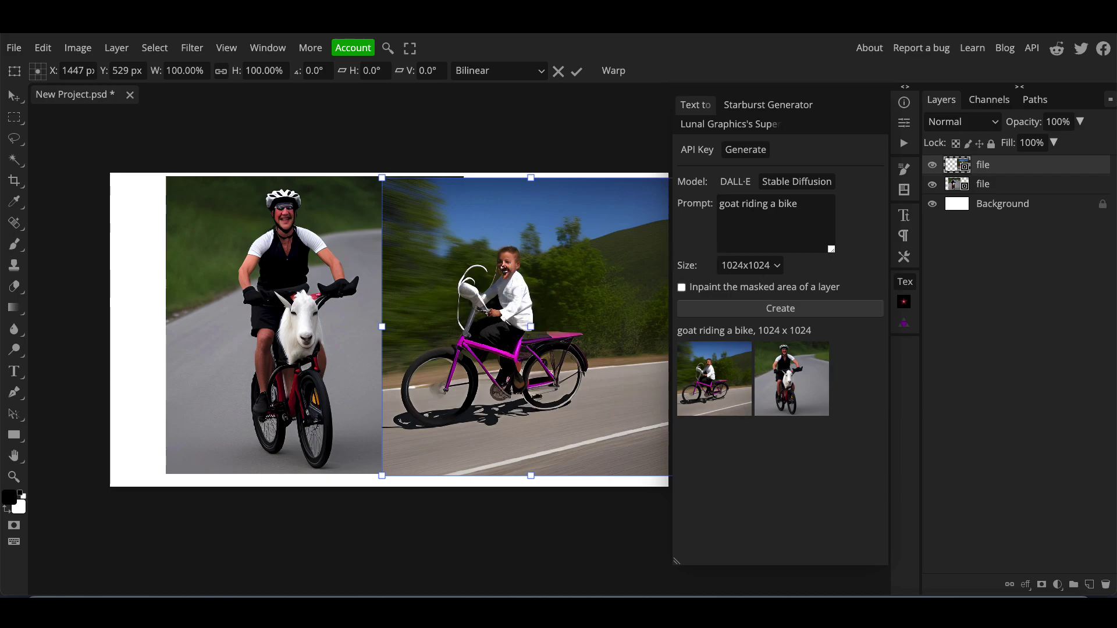
left_click(796, 319)
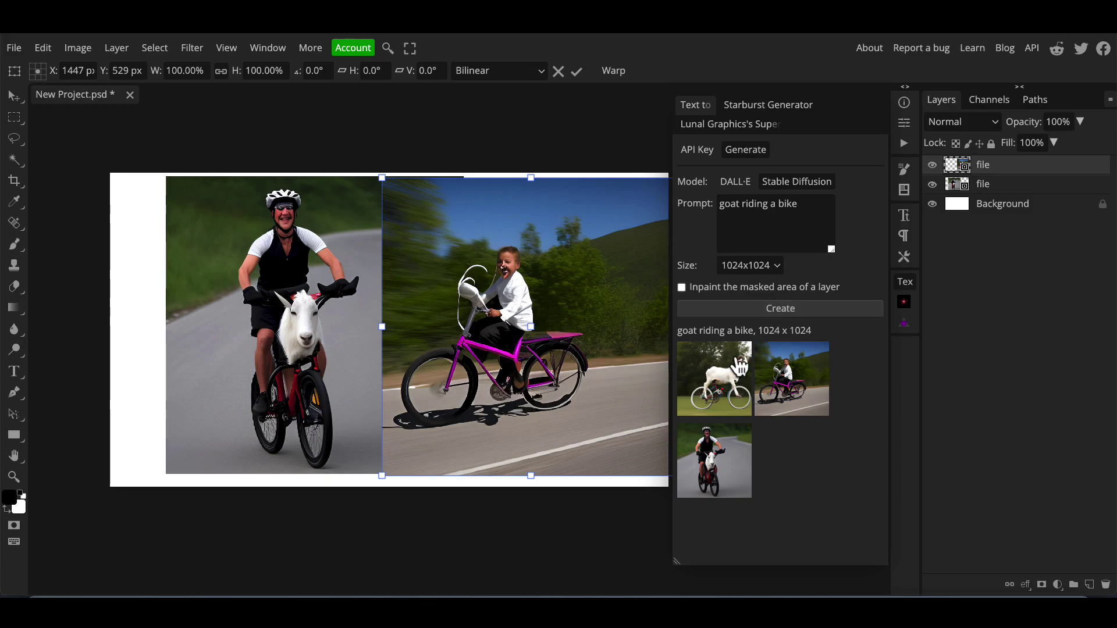
left_click(732, 378)
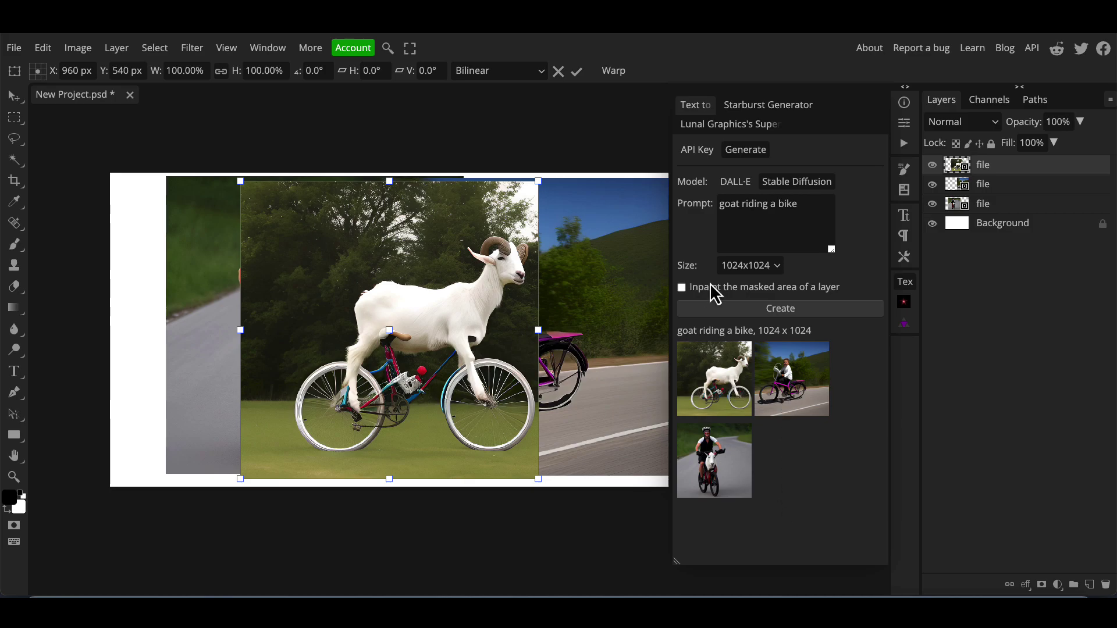
Step: Delete all three generated goat layers, leaving only the white Background
key("Return")
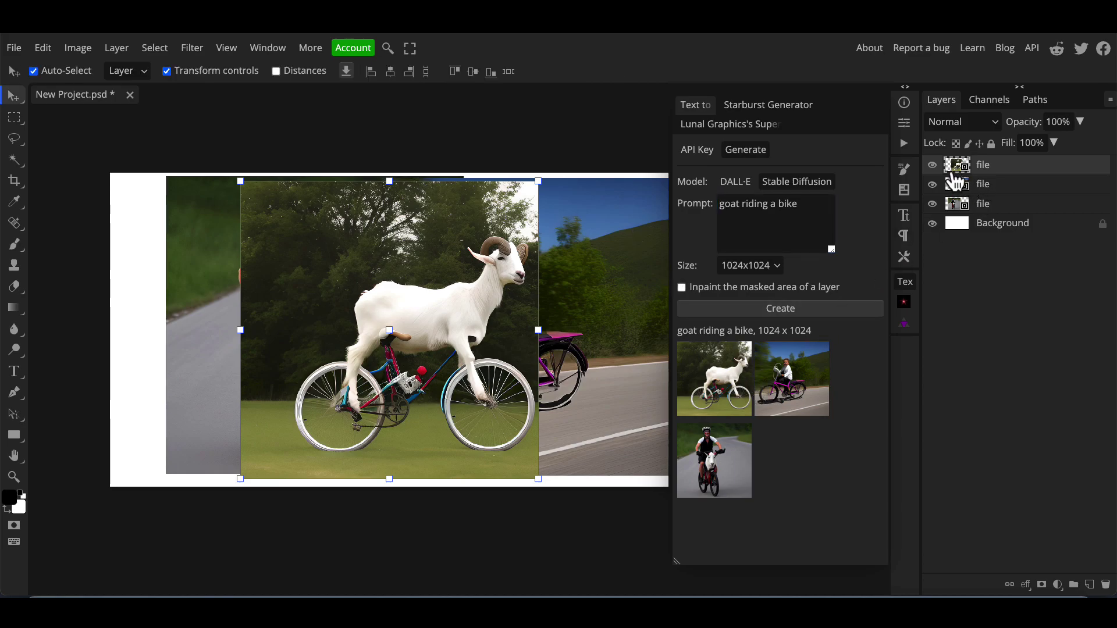
key("Delete")
key("Delete")
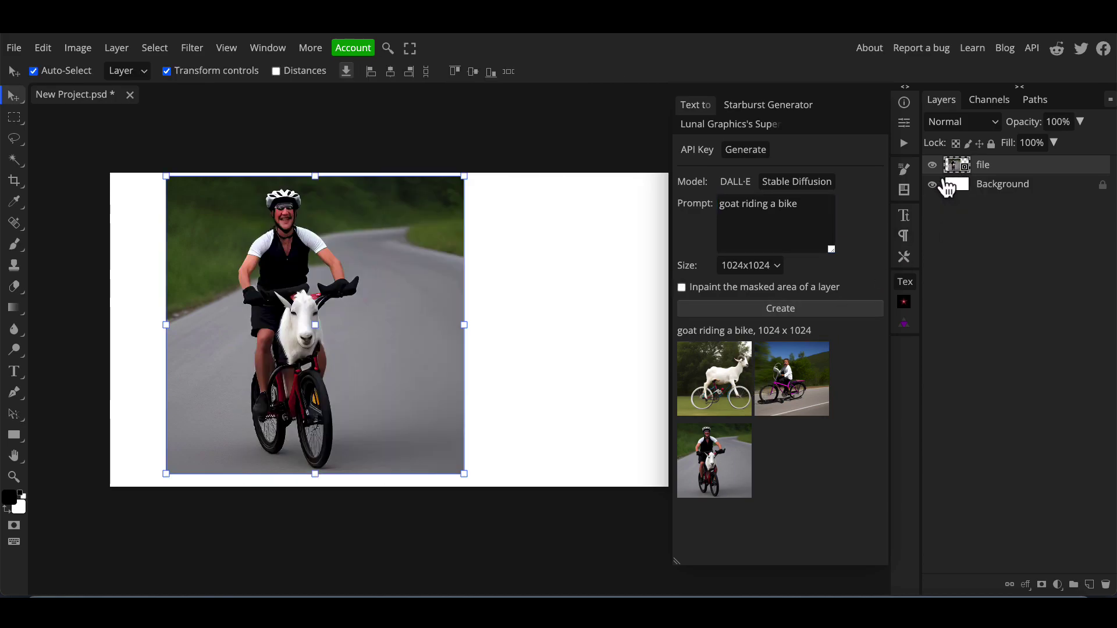
key("Delete")
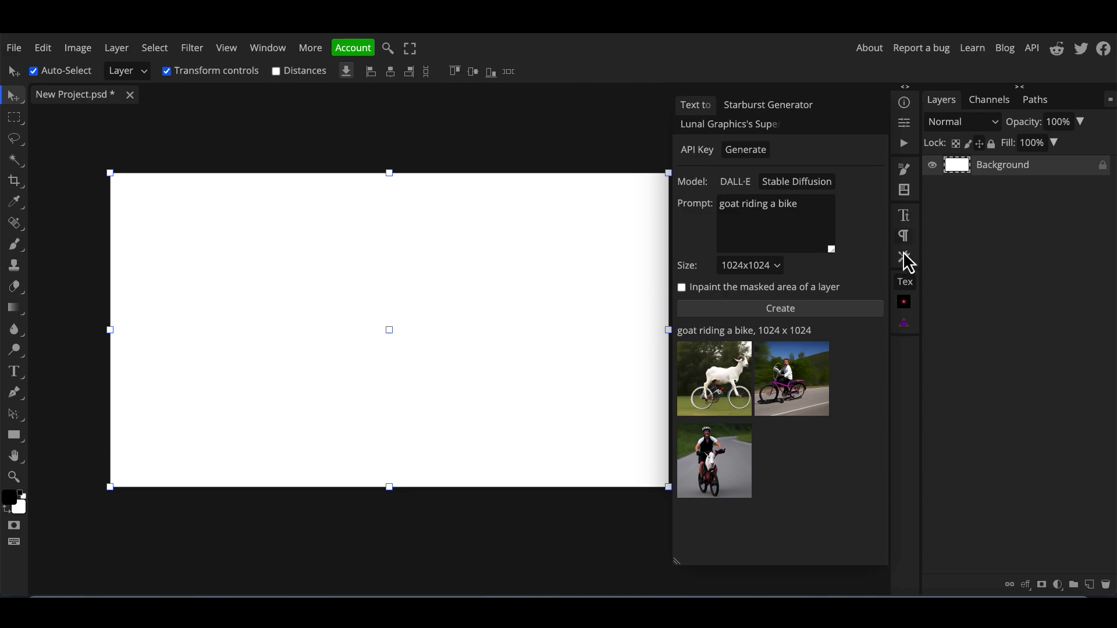
left_click_drag(803, 201, 685, 179)
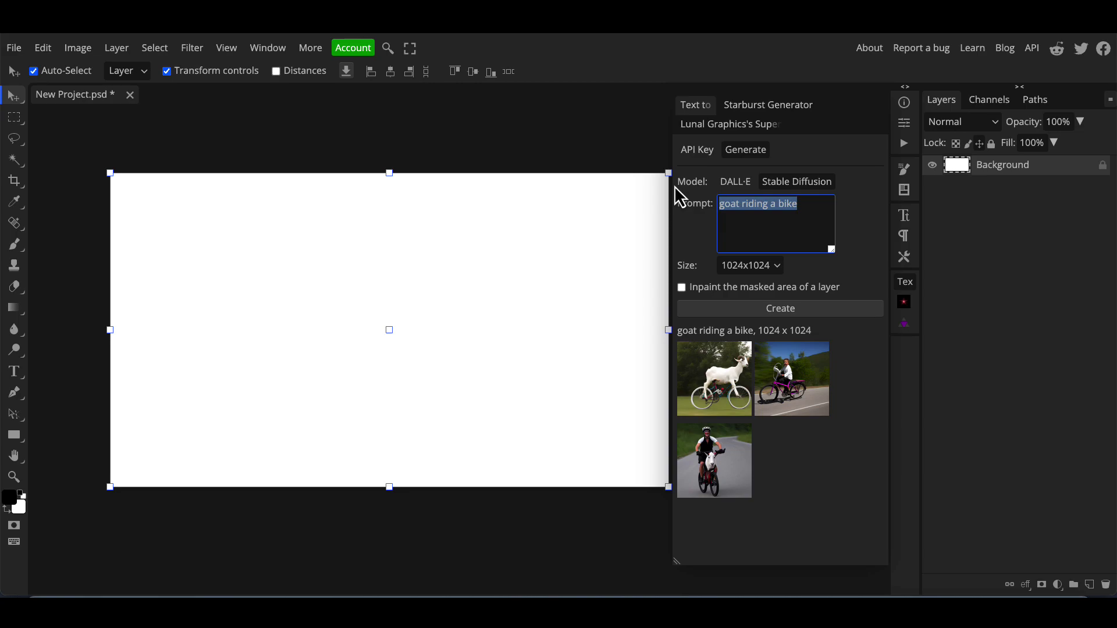
Step: Replace the prompt with 'macro food photography of a cheeseburger' and generate an image
key("BackSpace")
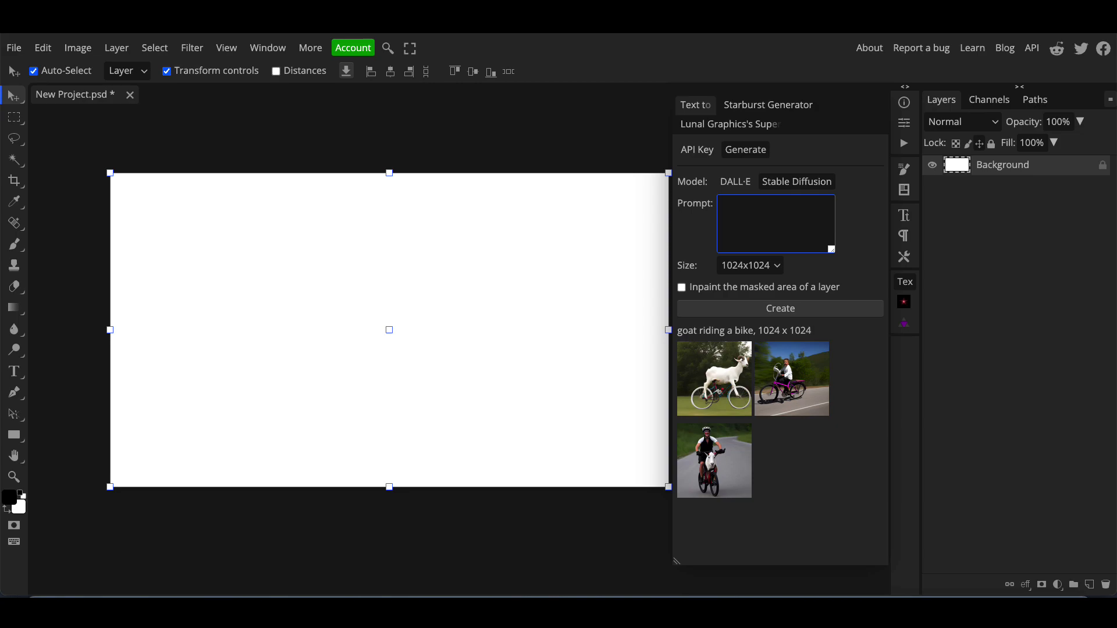
type("amacro food photography of a chee")
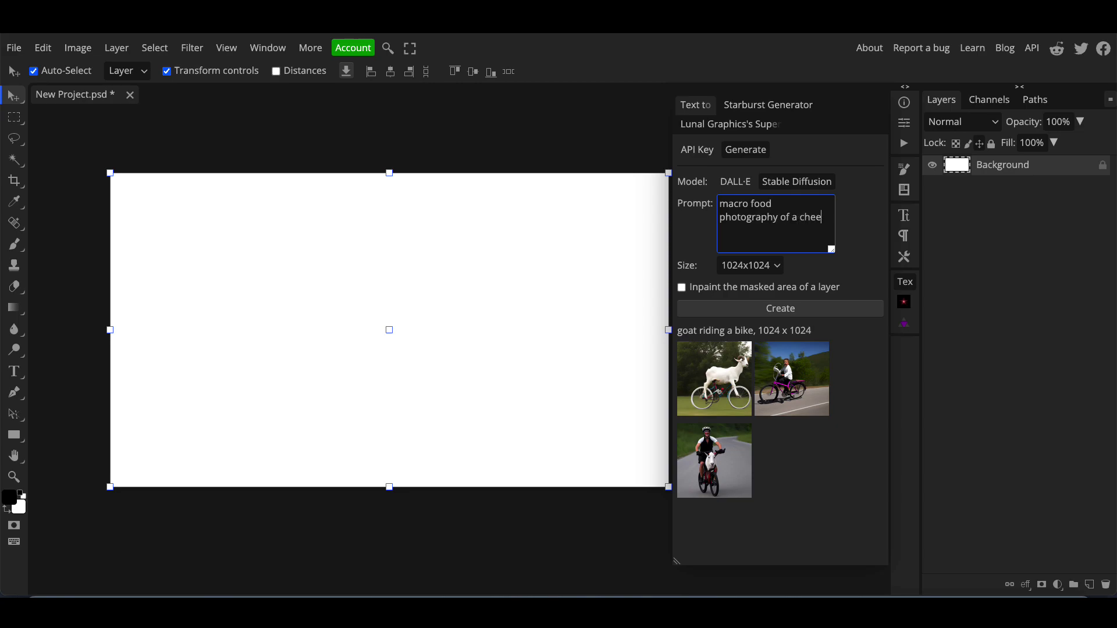
type("seburger")
left_click(807, 308)
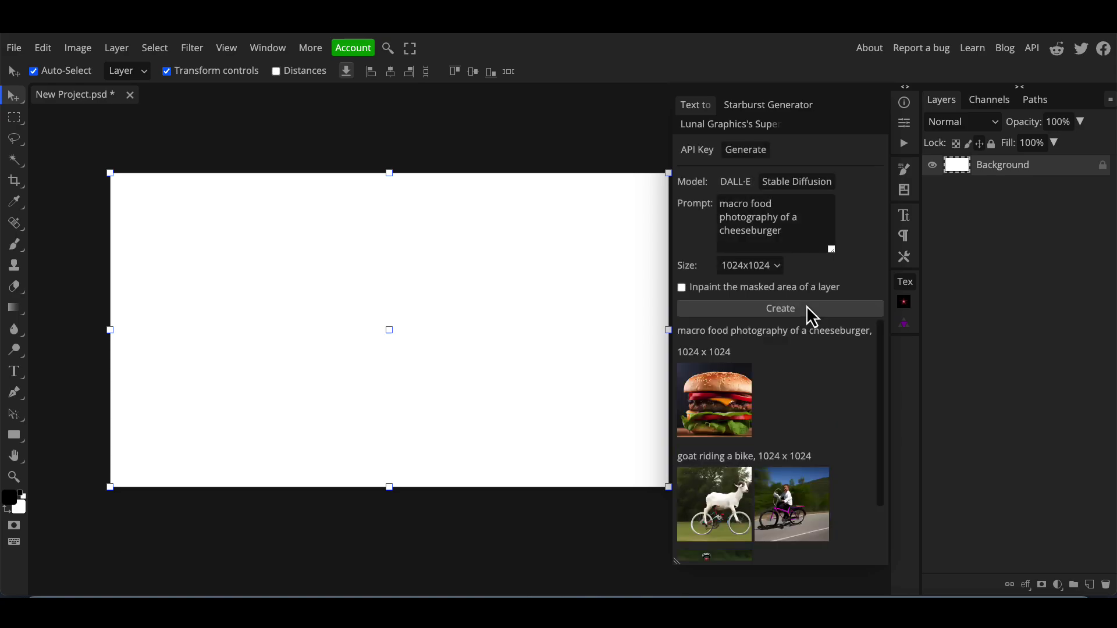
Step: Place the cheeseburger on the canvas's left side and generate two more cheeseburger variations
left_click(726, 414)
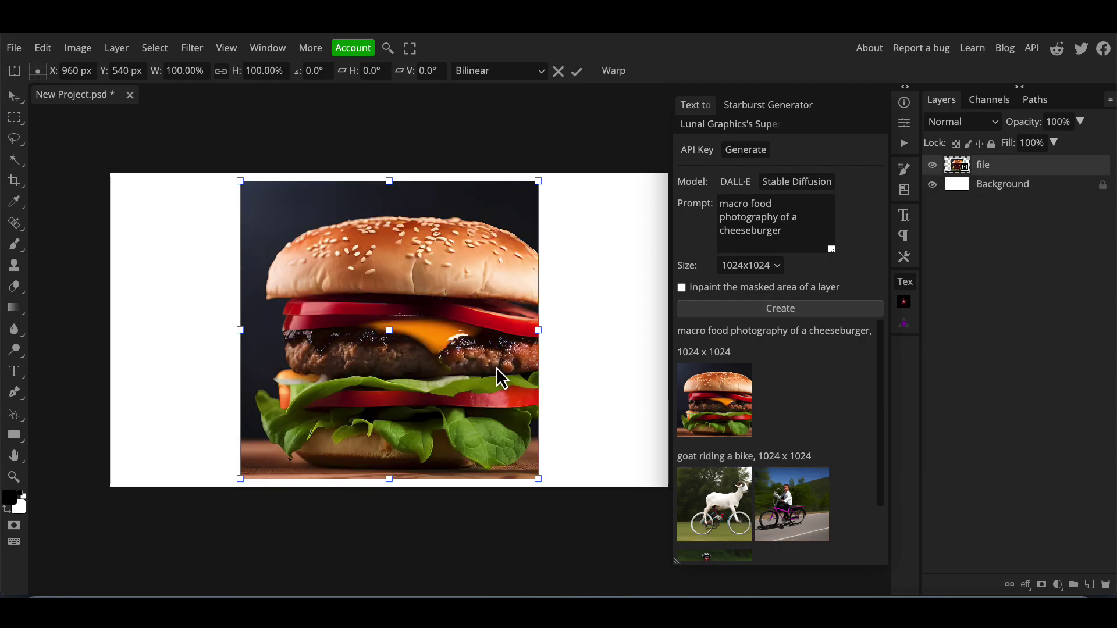
left_click_drag(497, 368, 383, 364)
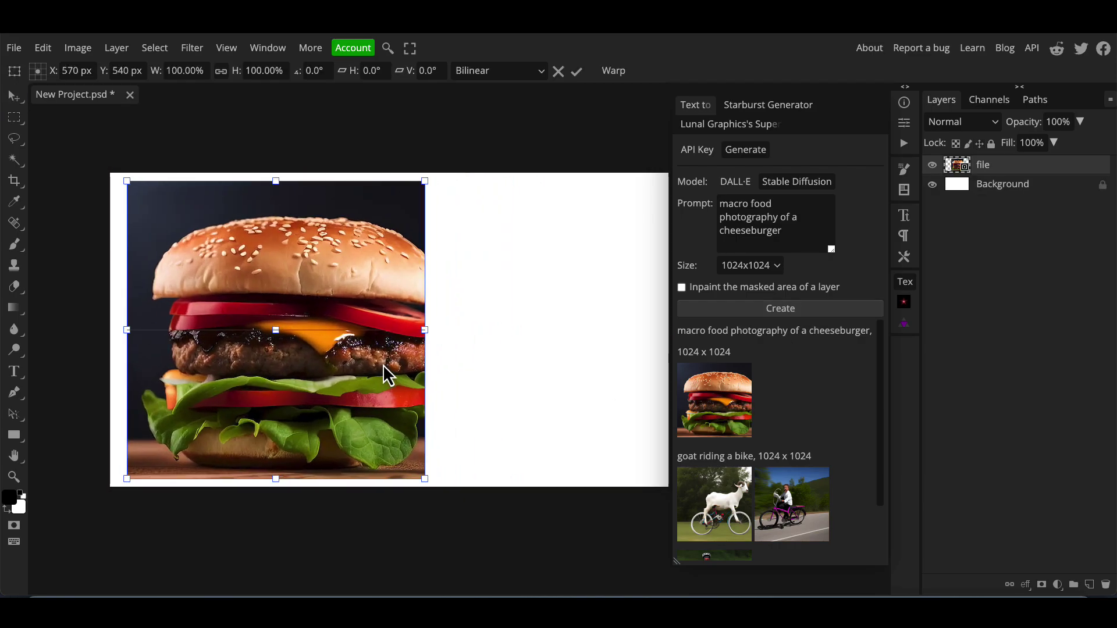
left_click(806, 310)
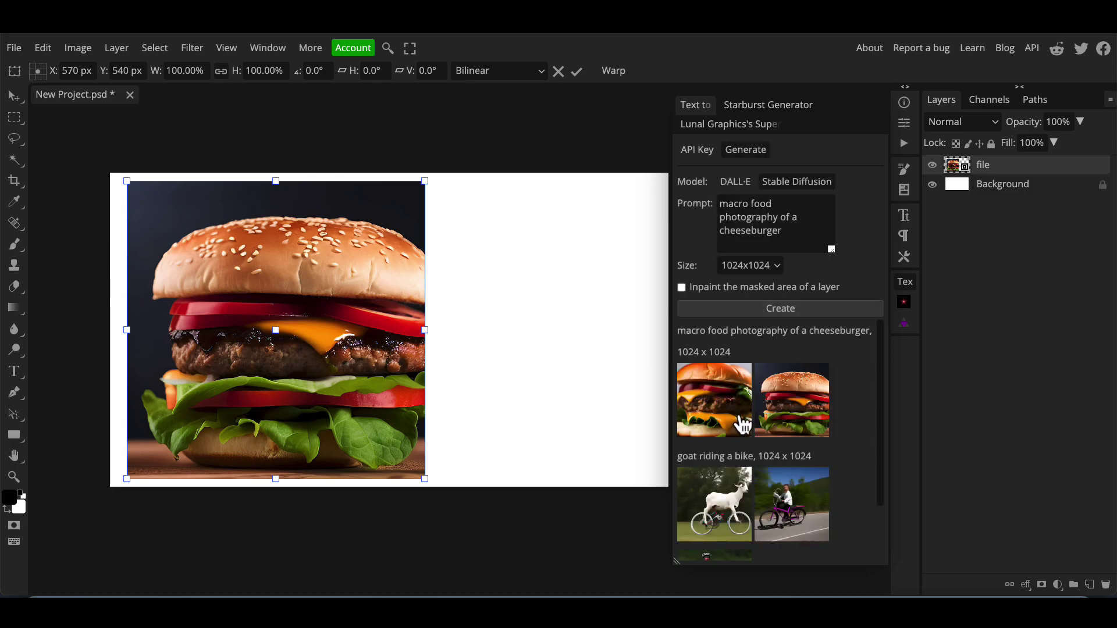
left_click(785, 310)
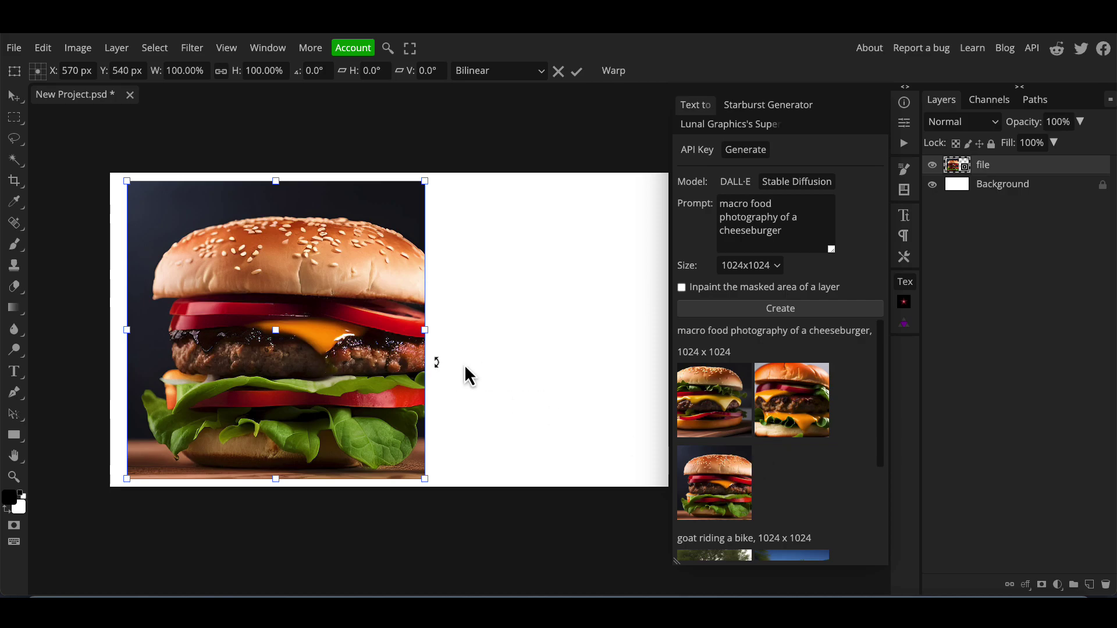
Step: Change the prompt subject to 'a pepperoni pizza', generate it, and discard the first placed pizza layer
left_click_drag(778, 235, 795, 217)
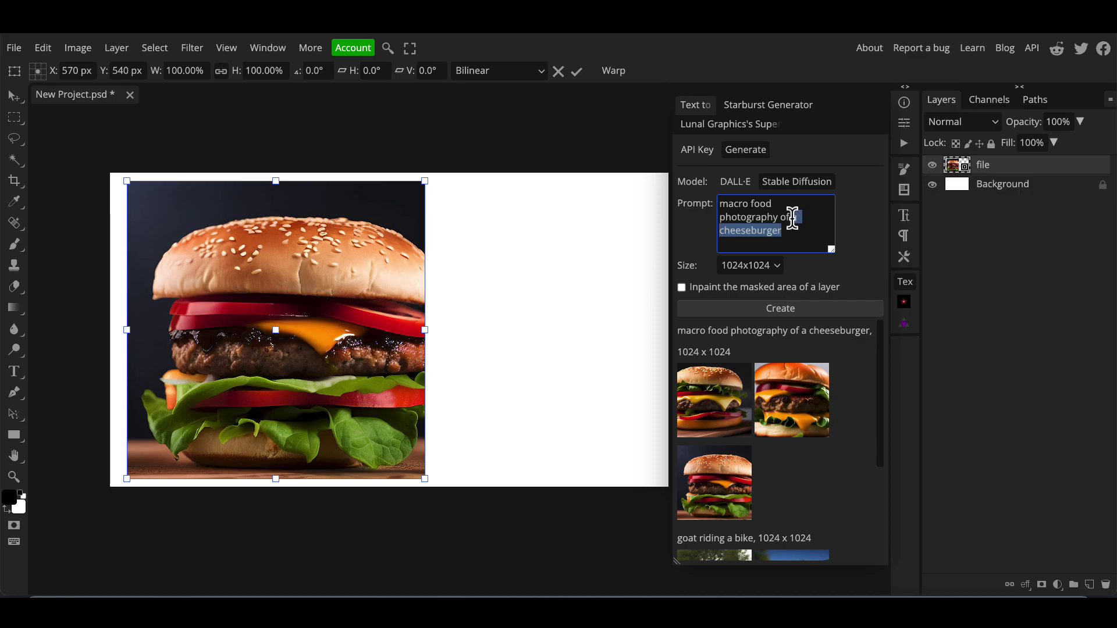
type("a pep")
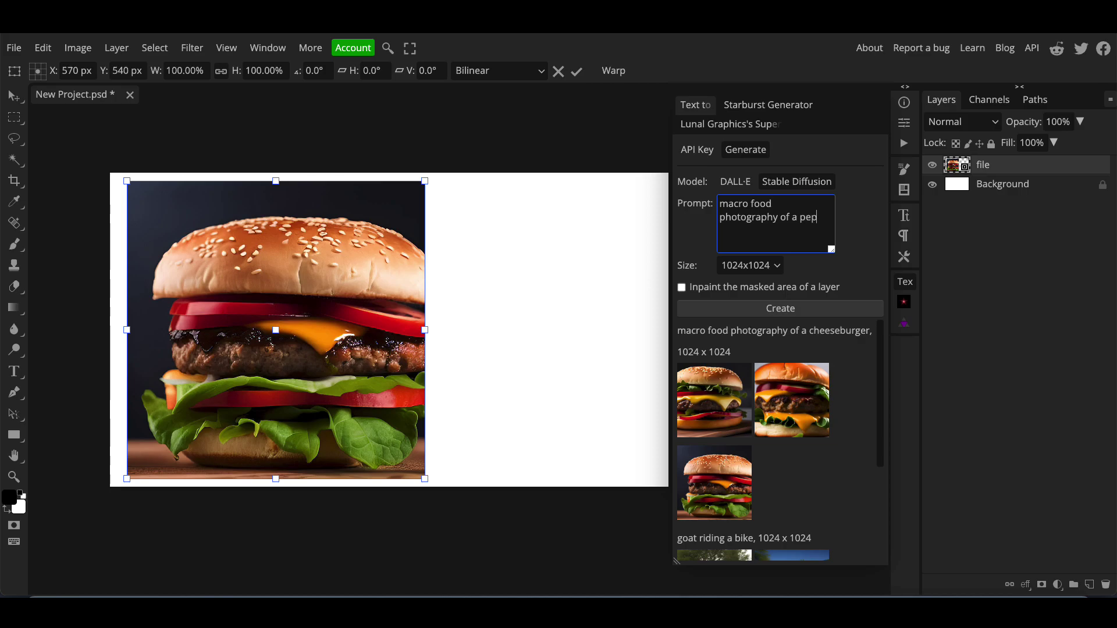
type("peroni pizza")
left_click(820, 312)
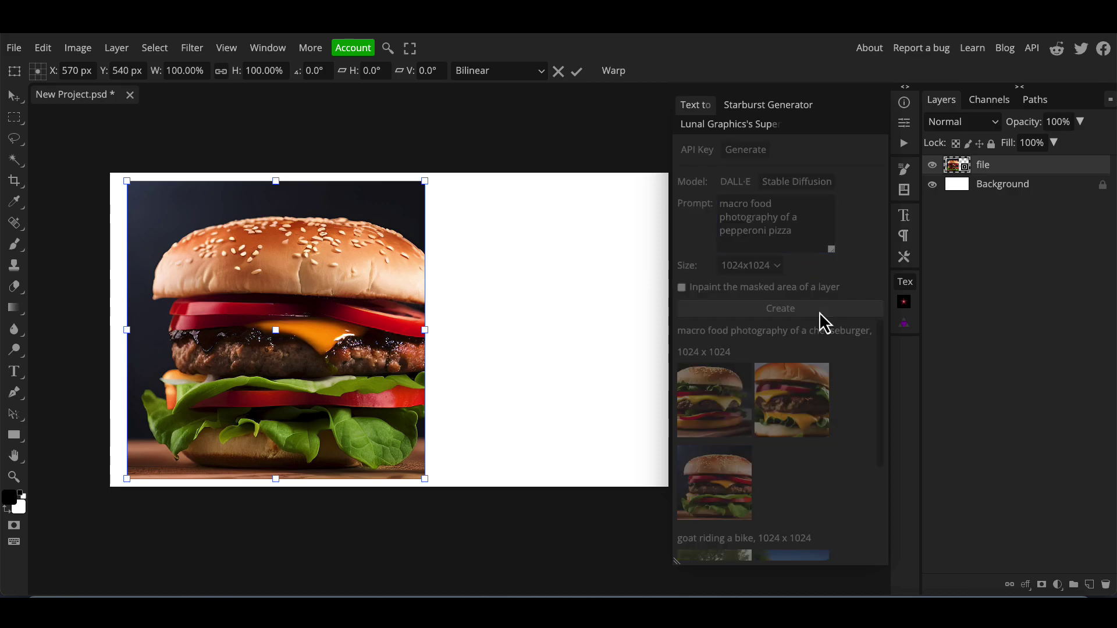
left_click(708, 423)
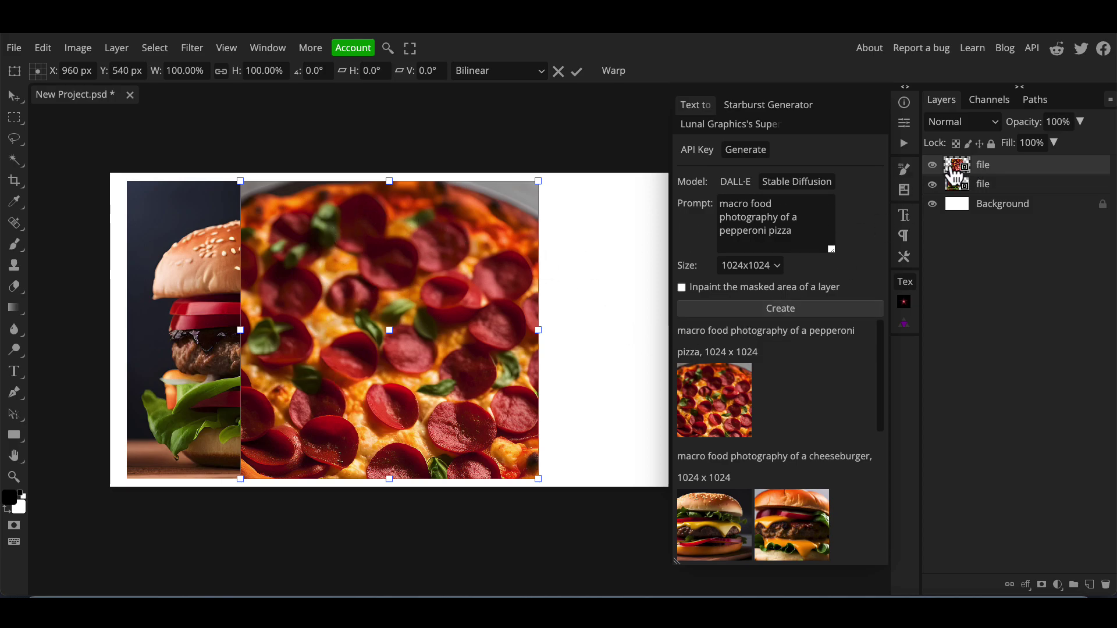
key("Return")
key("Delete")
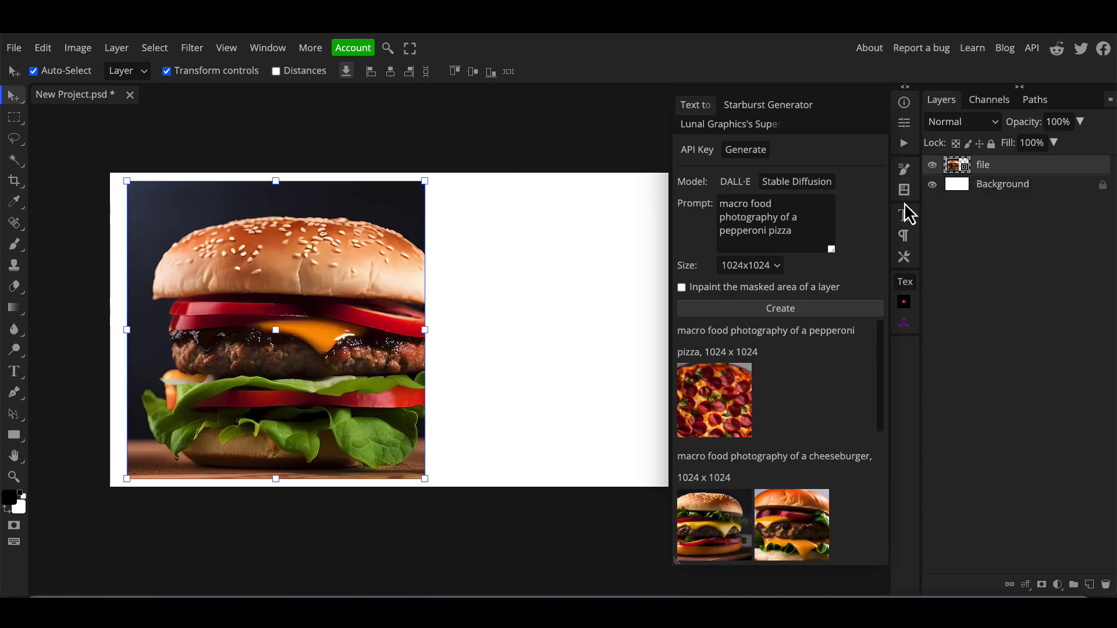
Step: Regenerate pizza images and place one to the right of the burger
left_click(811, 312)
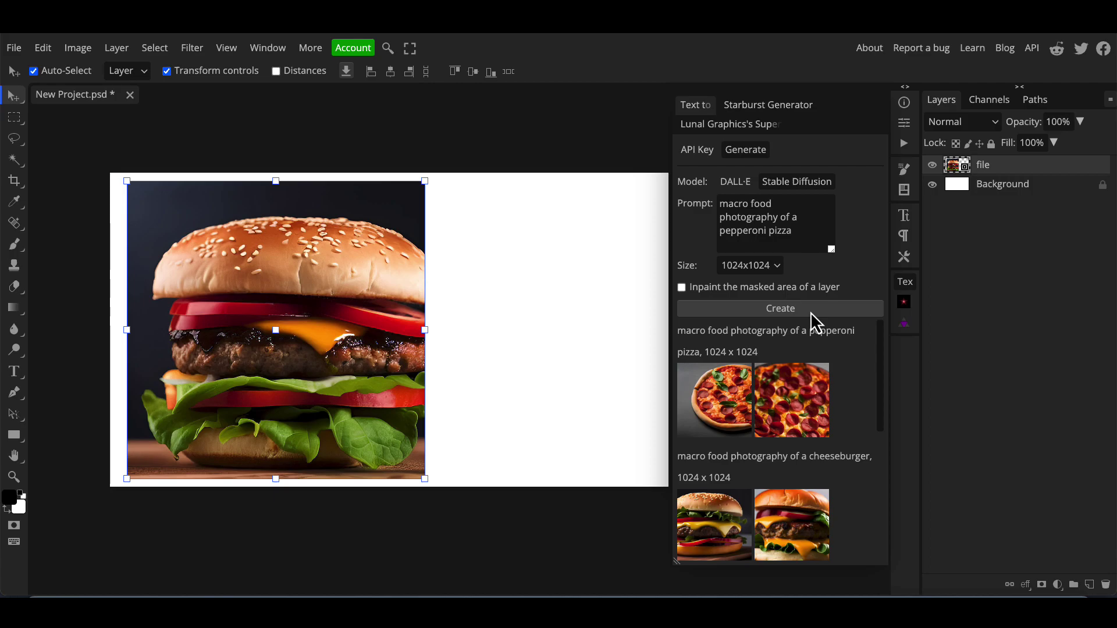
left_click(727, 399)
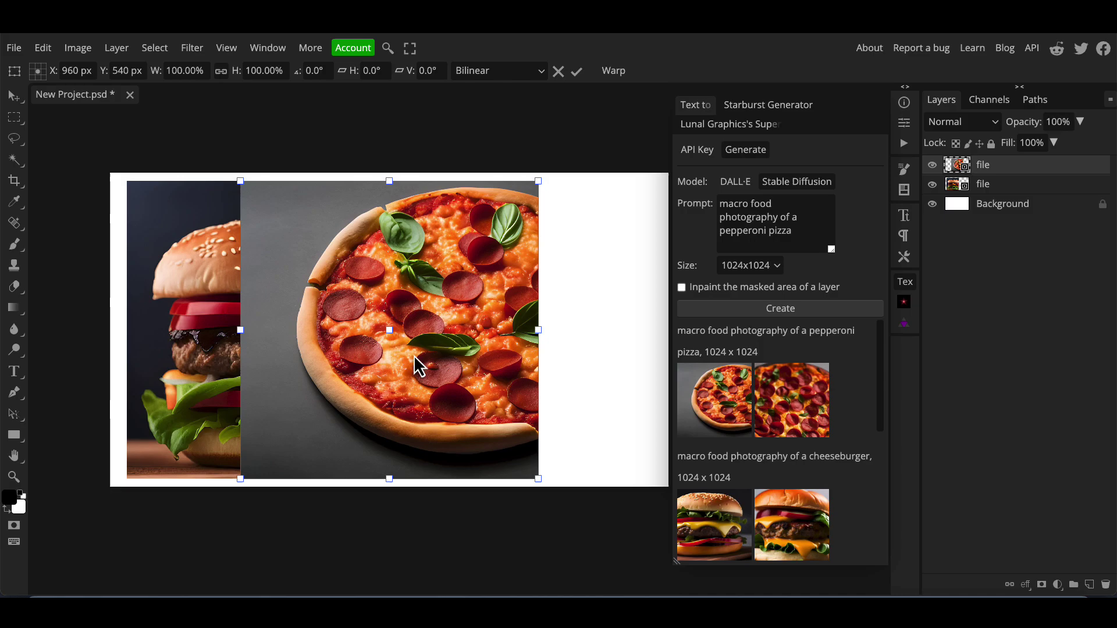
left_click_drag(408, 348, 592, 354)
left_click(805, 231)
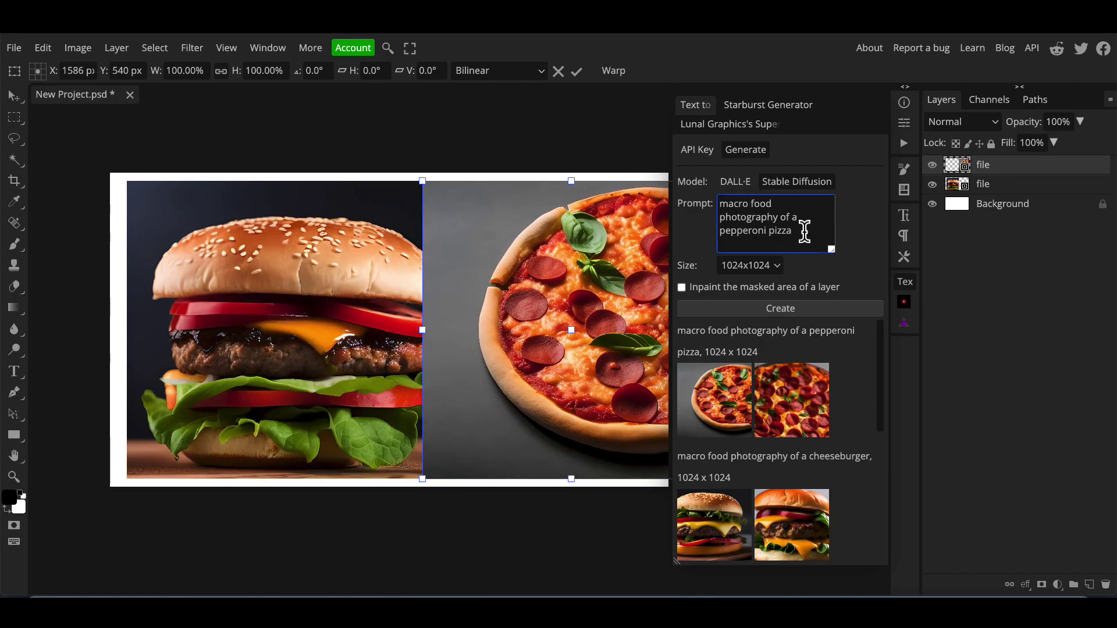
left_click_drag(531, 146, 464, 148)
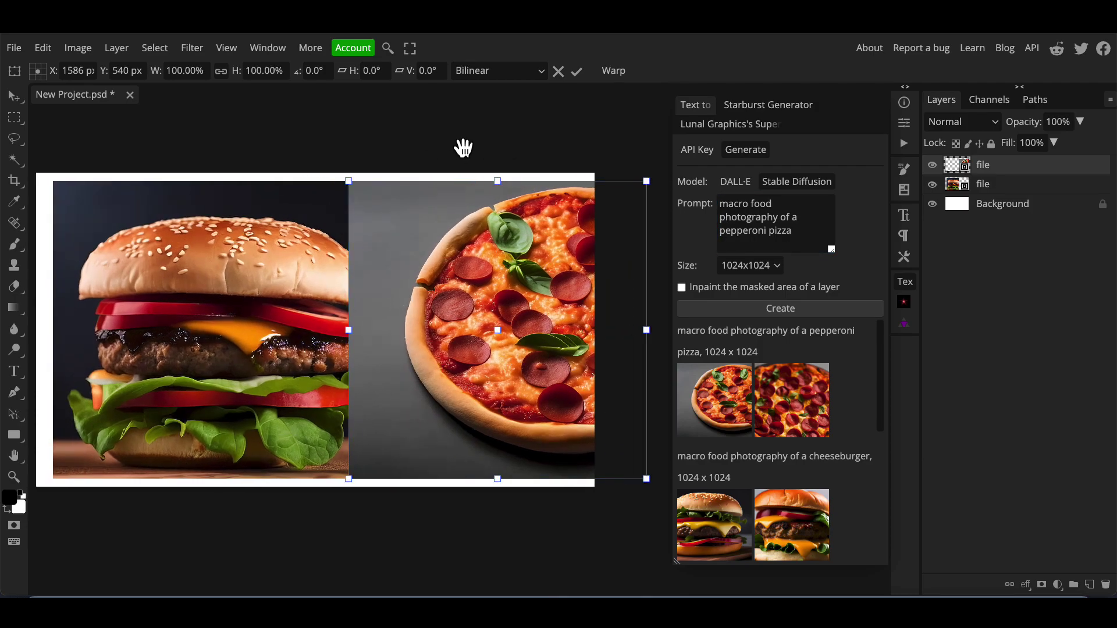
left_click(803, 234)
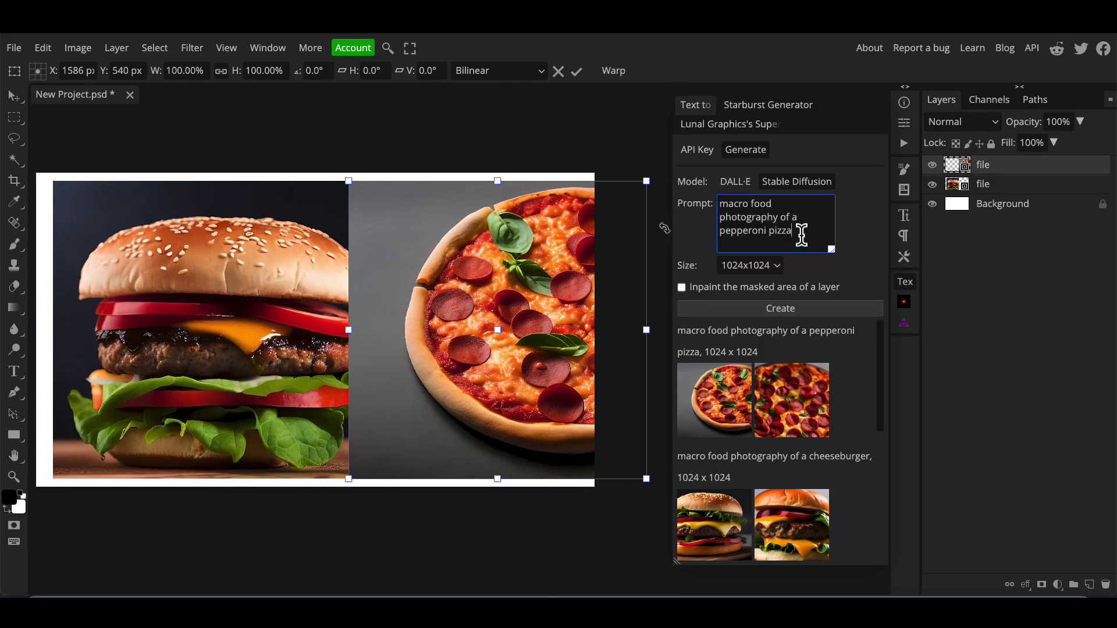
Step: Change the prompt to 'huge chocolate cake with strawberries' and place a cake between burger and pizza
left_click_drag(802, 234, 724, 232)
left_click_drag(794, 233, 719, 233)
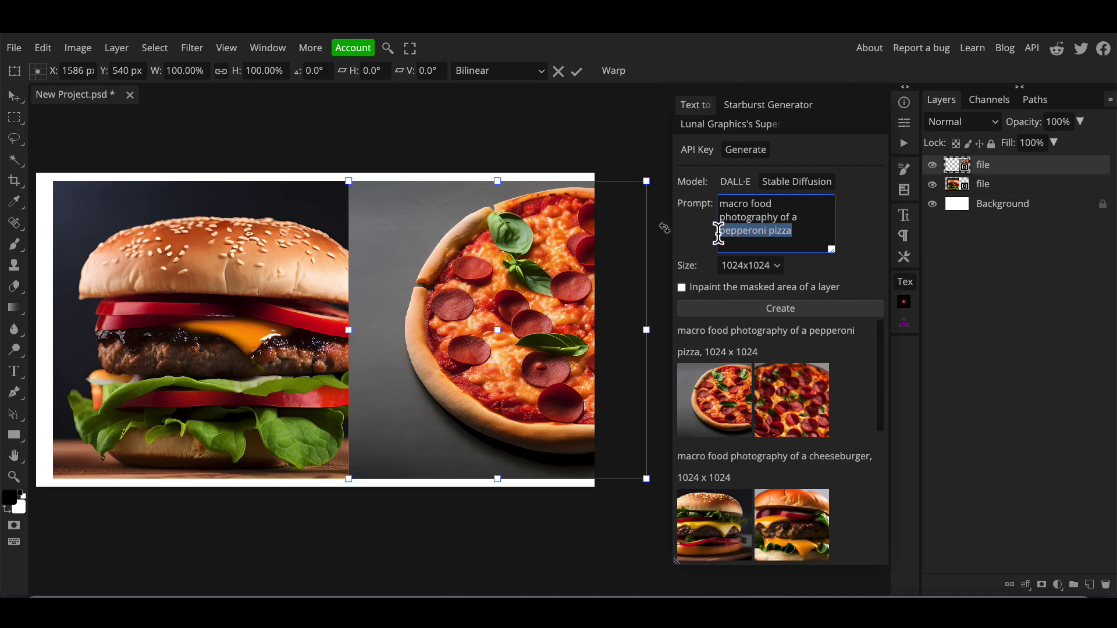
type("huge chocola")
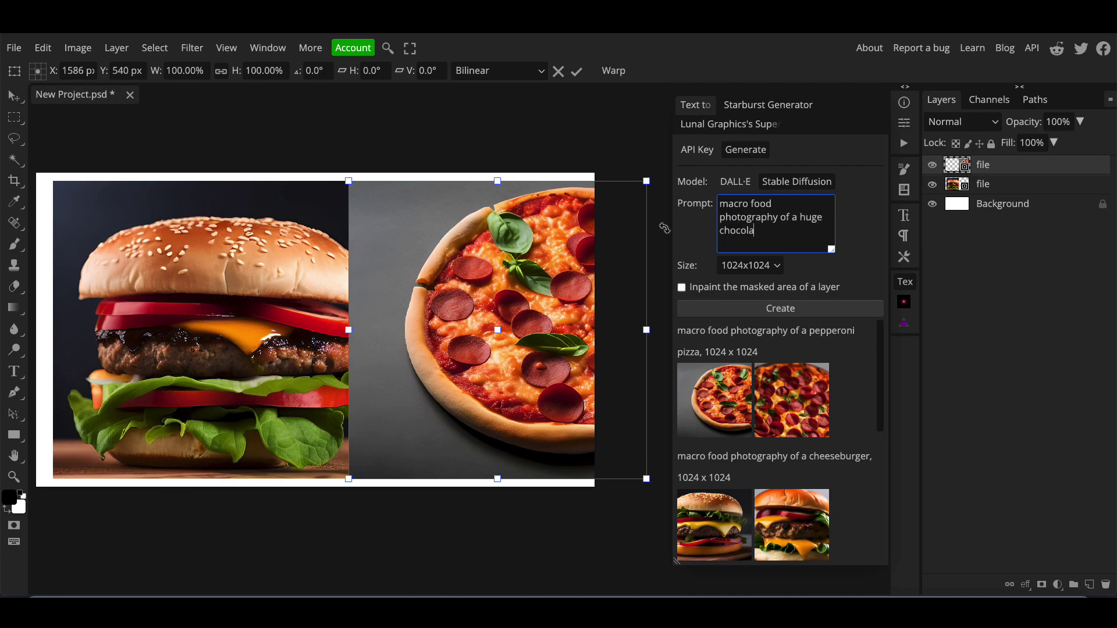
type("te cake with strawberries")
left_click(824, 310)
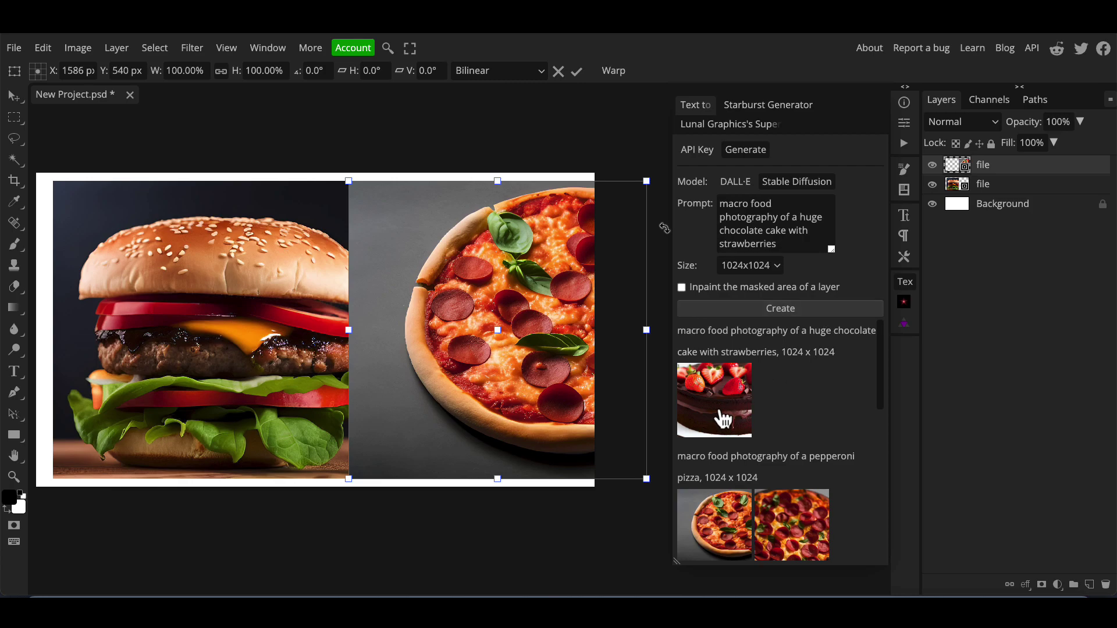
left_click(724, 419)
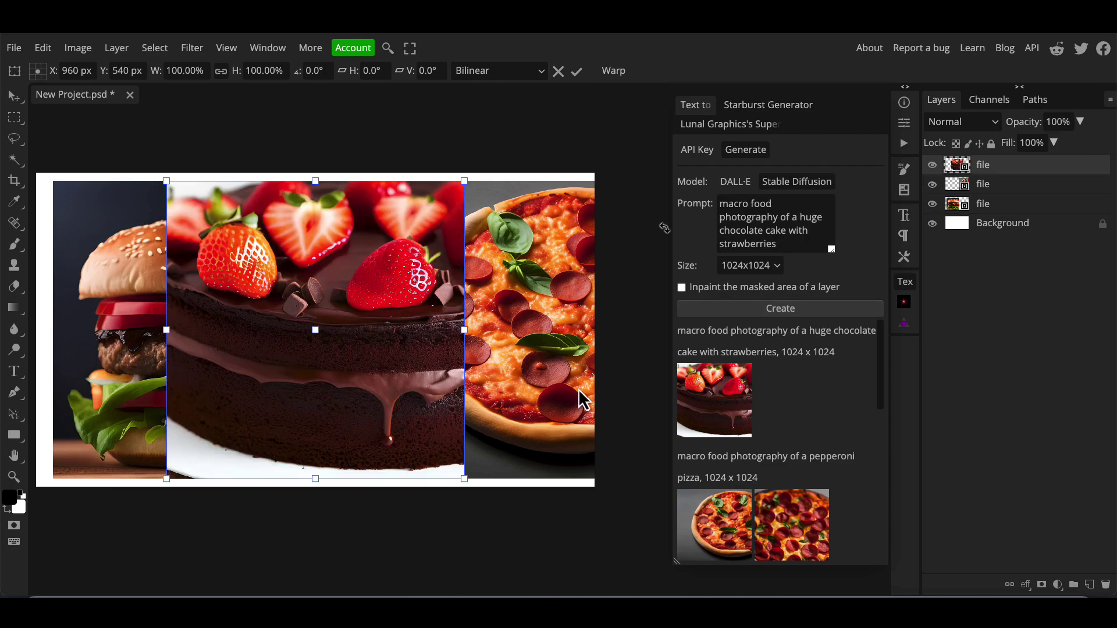
left_click_drag(421, 329, 388, 330)
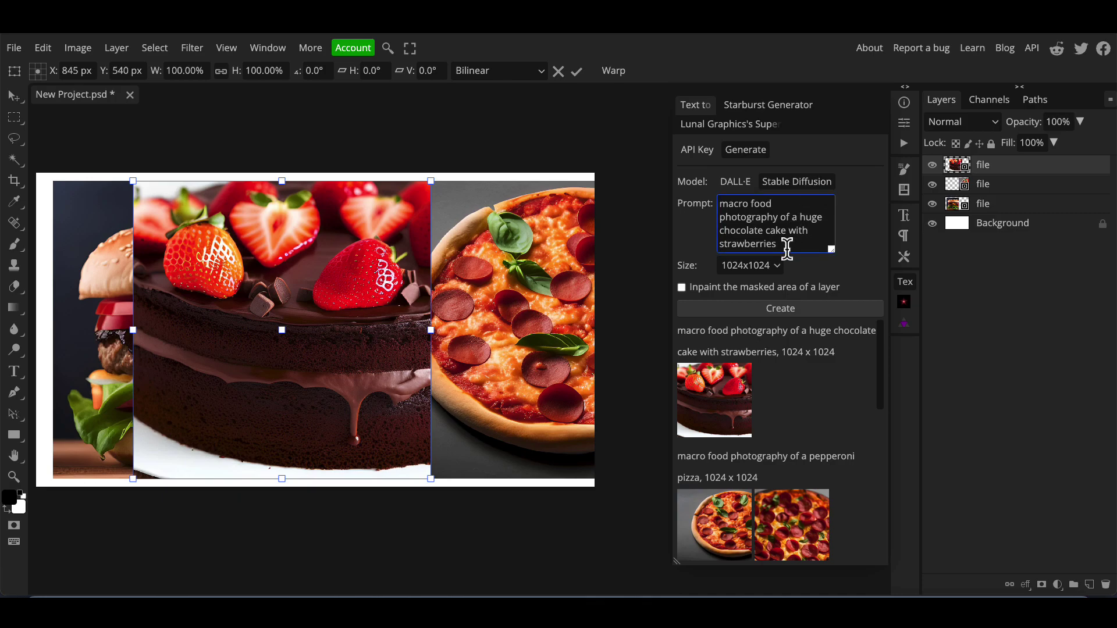
Step: Generate more cake images and add the whole cake on a dark plate as a layer
left_click(769, 230)
left_click(792, 319)
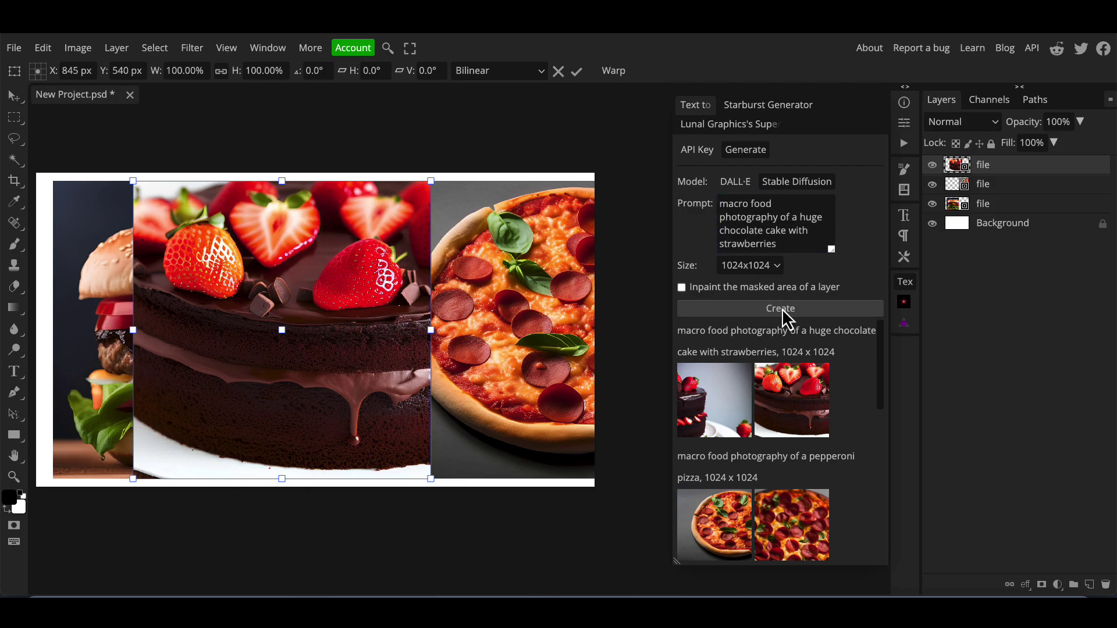
left_click(781, 308)
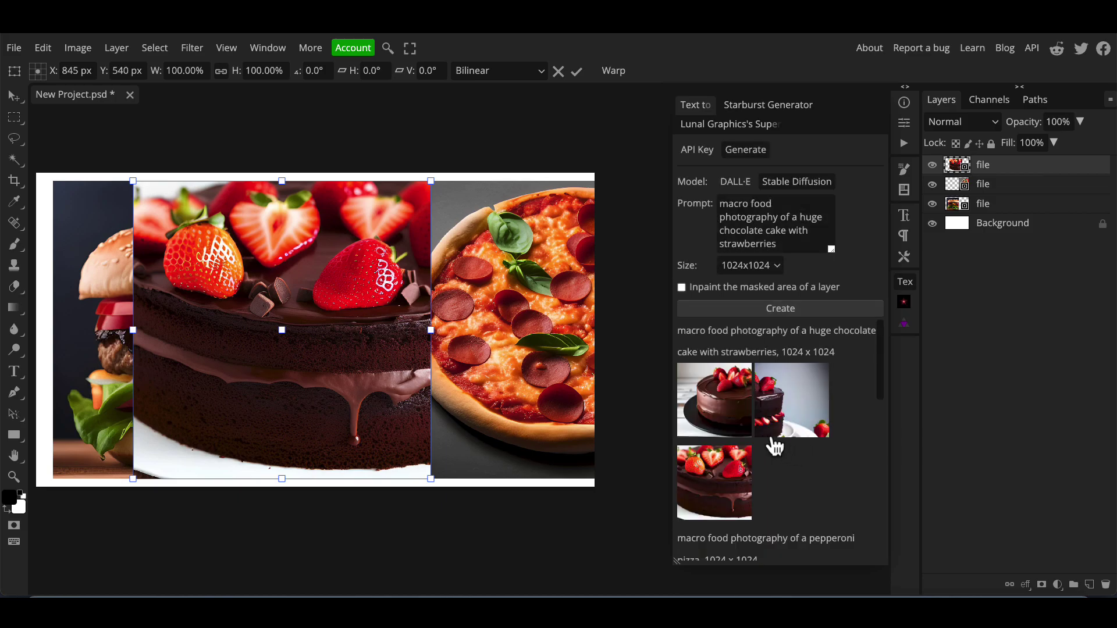
left_click(742, 430)
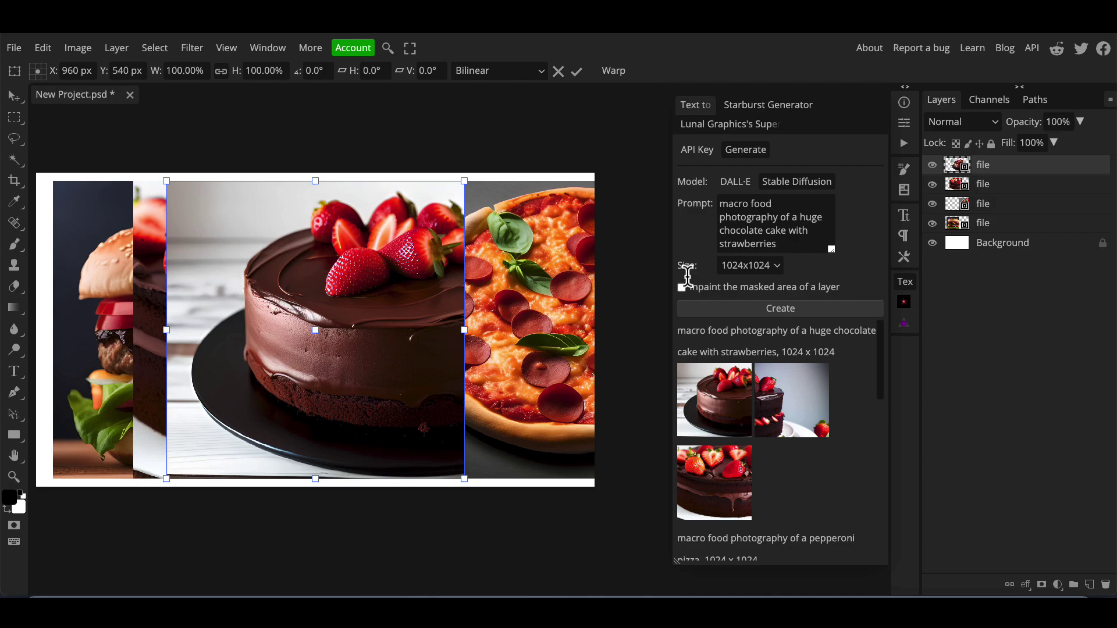
Step: Delete the earlier cake strip layer and the pizza layer
left_click(956, 185)
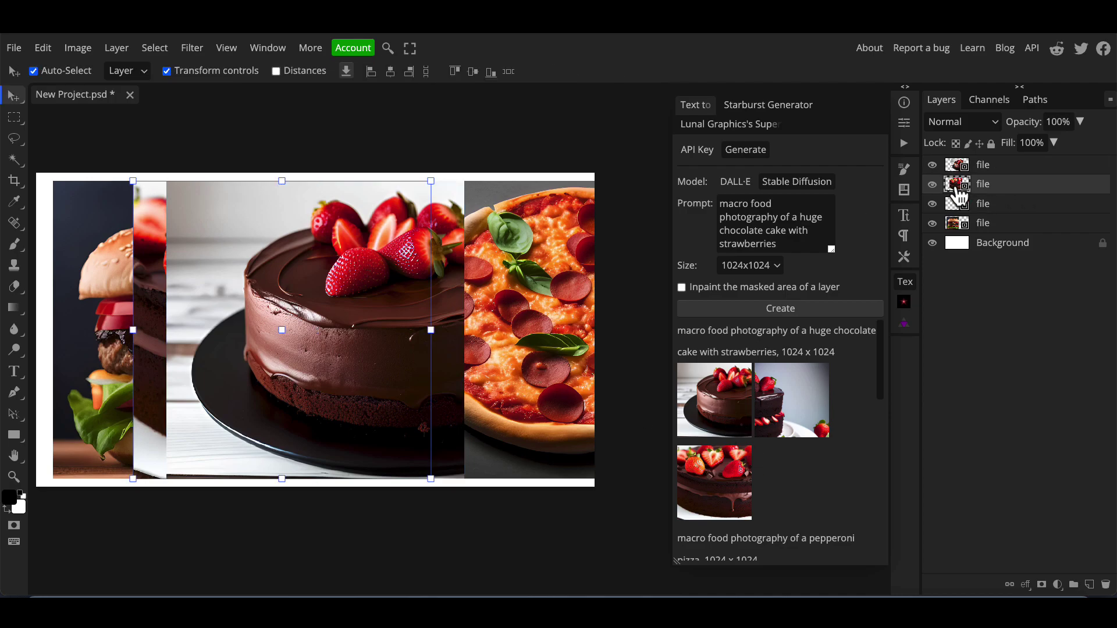
key("Delete")
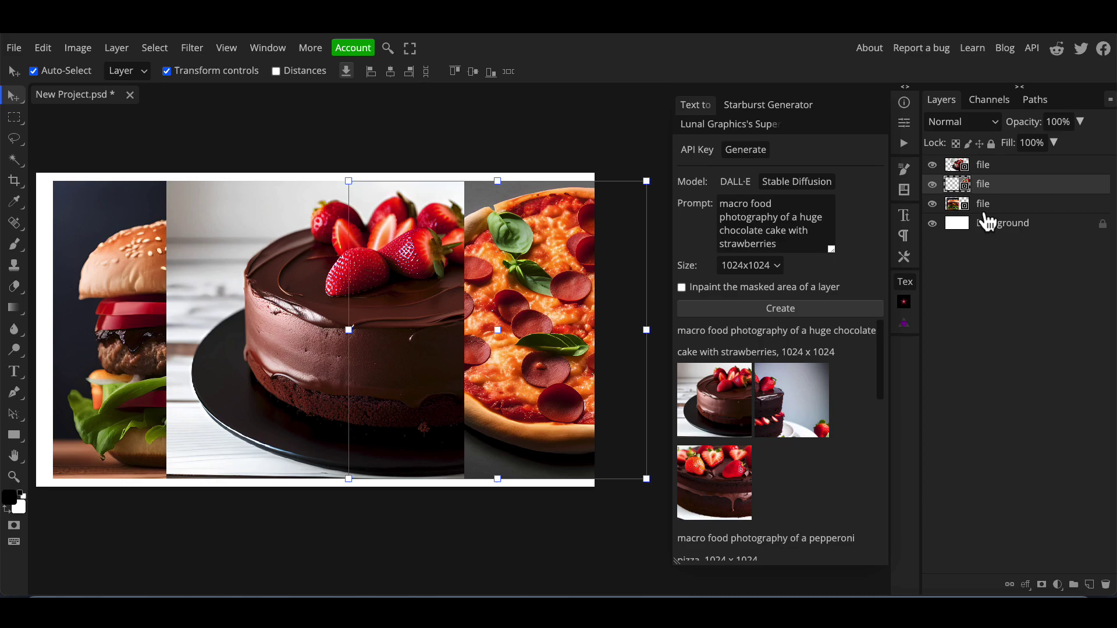
left_click_drag(950, 186, 1106, 585)
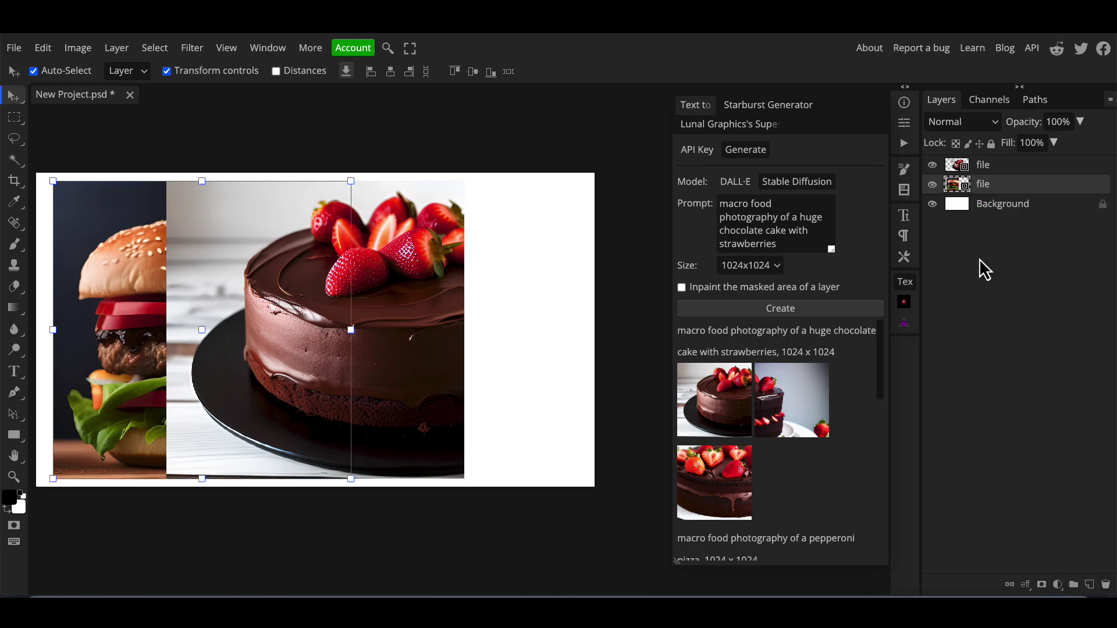
Step: Hide the burger layer and close the image generator, leaving the plated cake visible
left_click(933, 185)
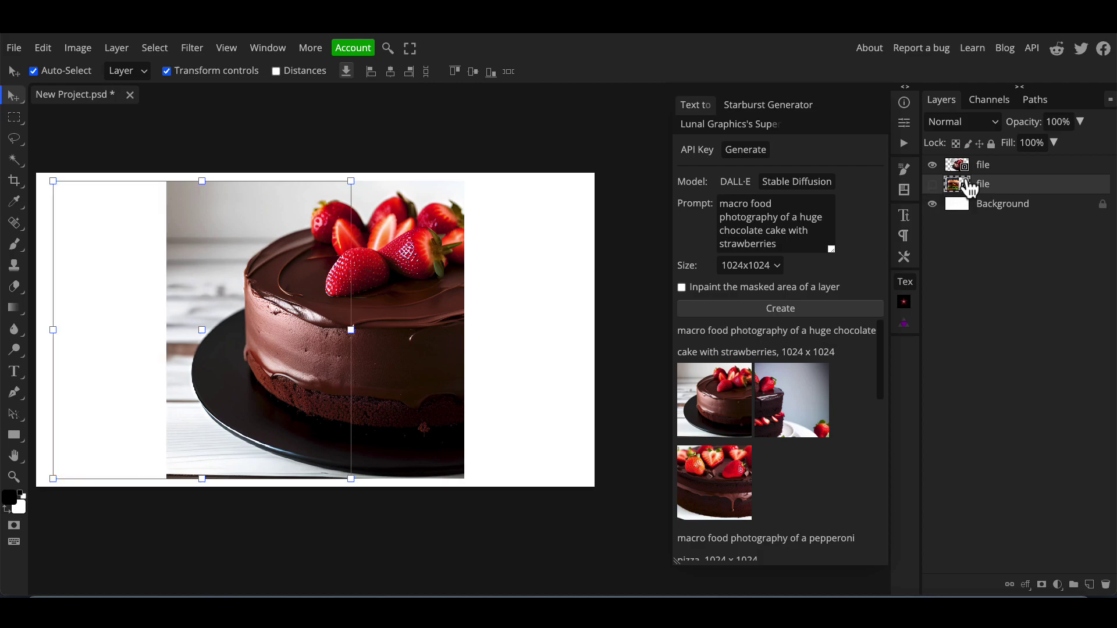
left_click(957, 168)
left_click(980, 288)
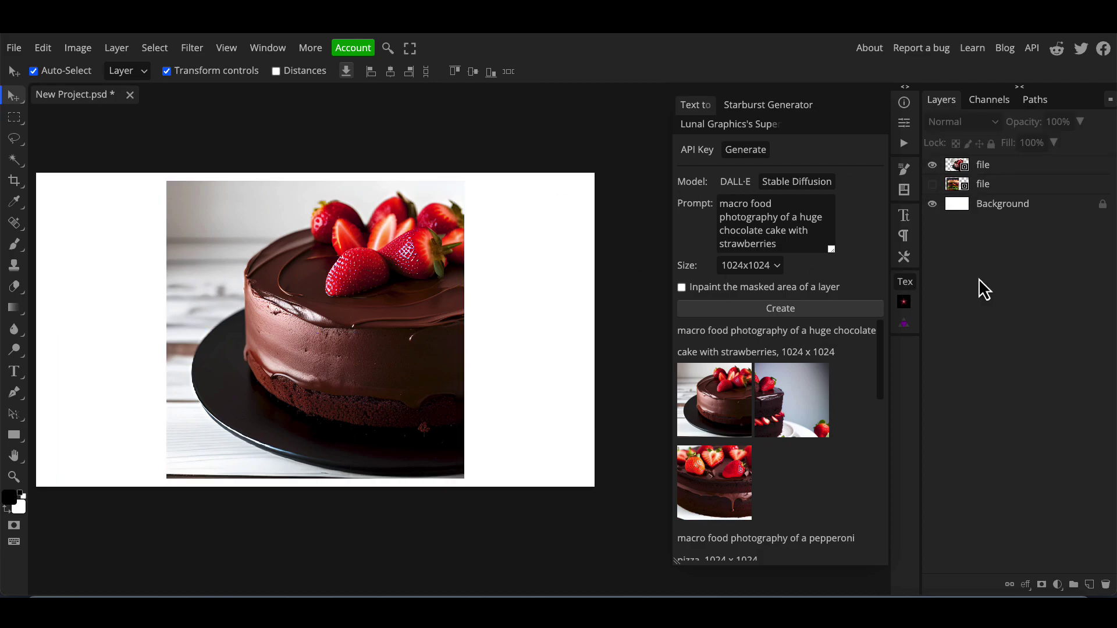
left_click(908, 288)
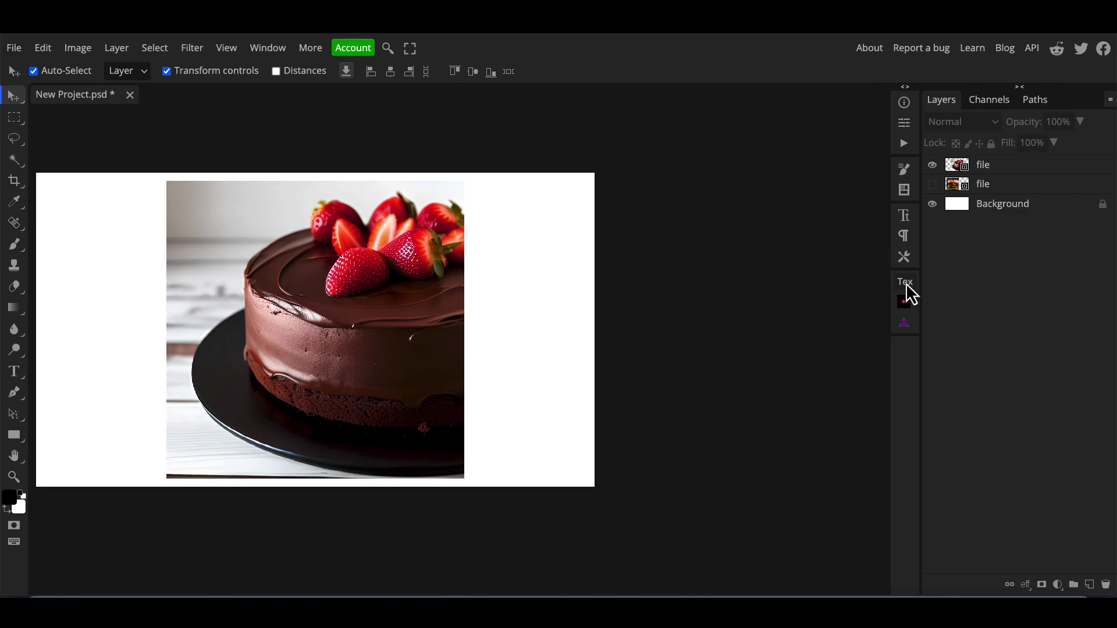
key("space")
left_click_drag(457, 282, 565, 288)
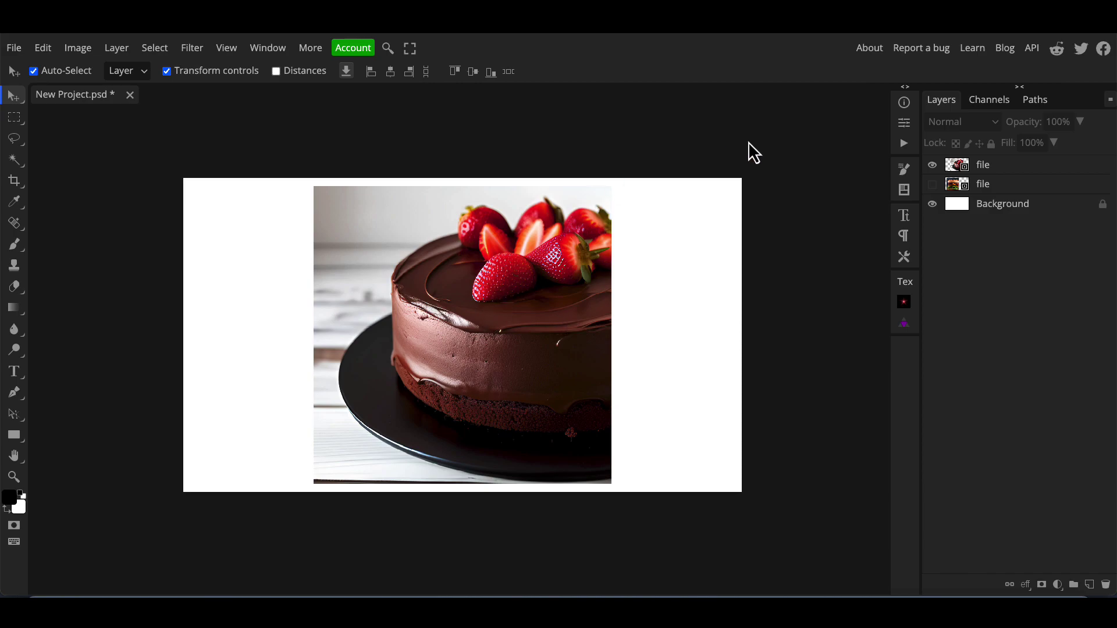
Step: Select the cake layer, zoom in, and nudge the cake image slightly right
left_click(955, 172)
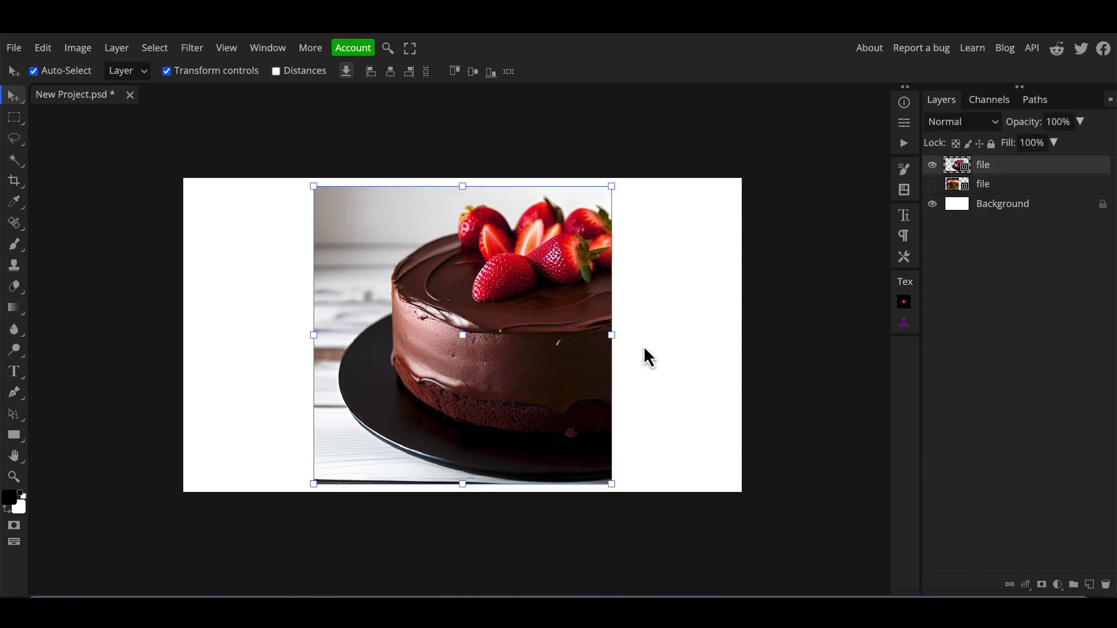
key("ctrl+plus")
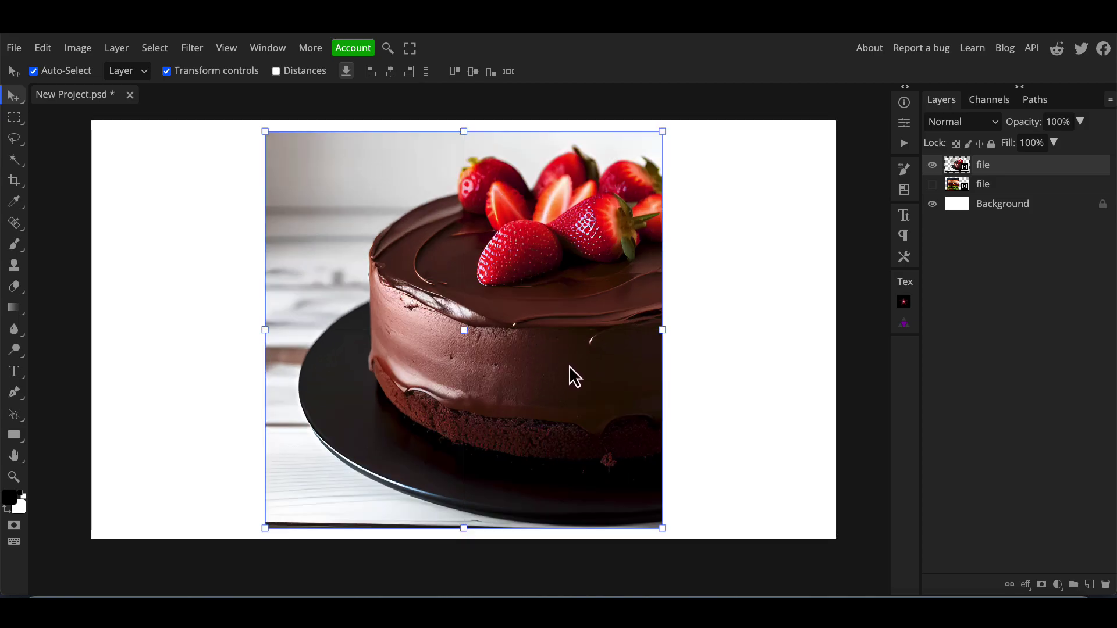
left_click_drag(569, 365, 574, 366)
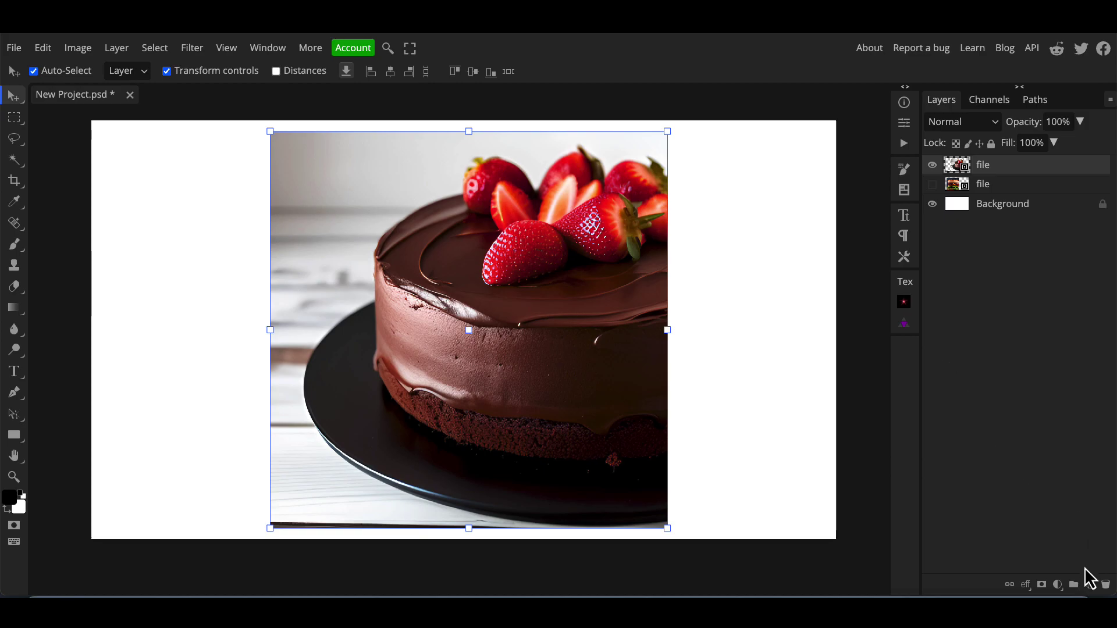
Step: Add empty Layer 1 and set the Spot Healing Brush to sample Current & Below, with a larger brush
left_click(1090, 583)
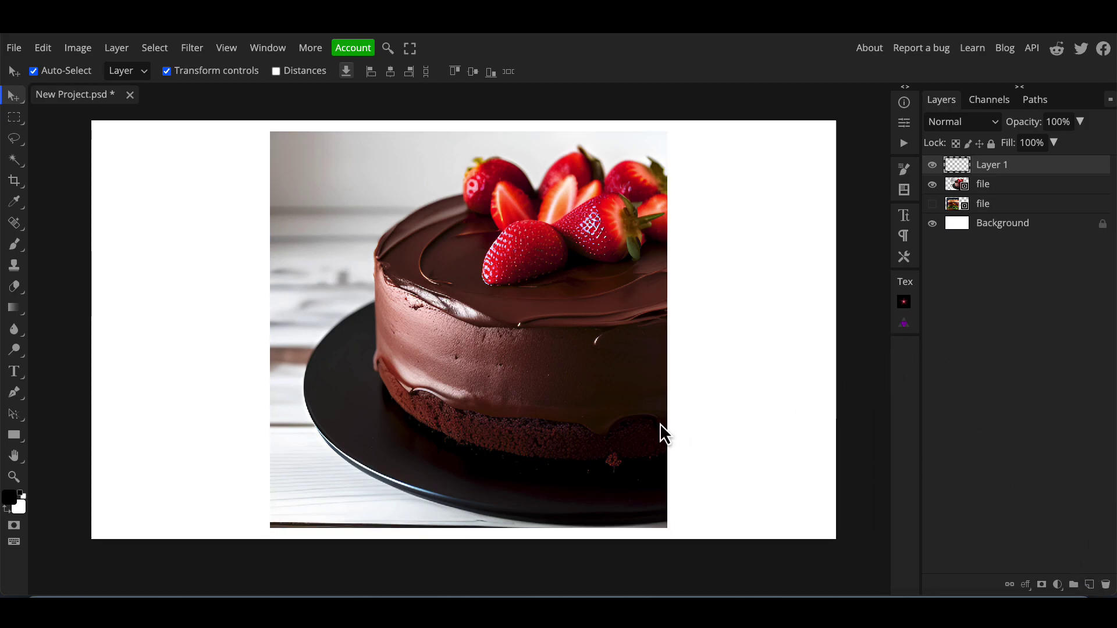
key("j")
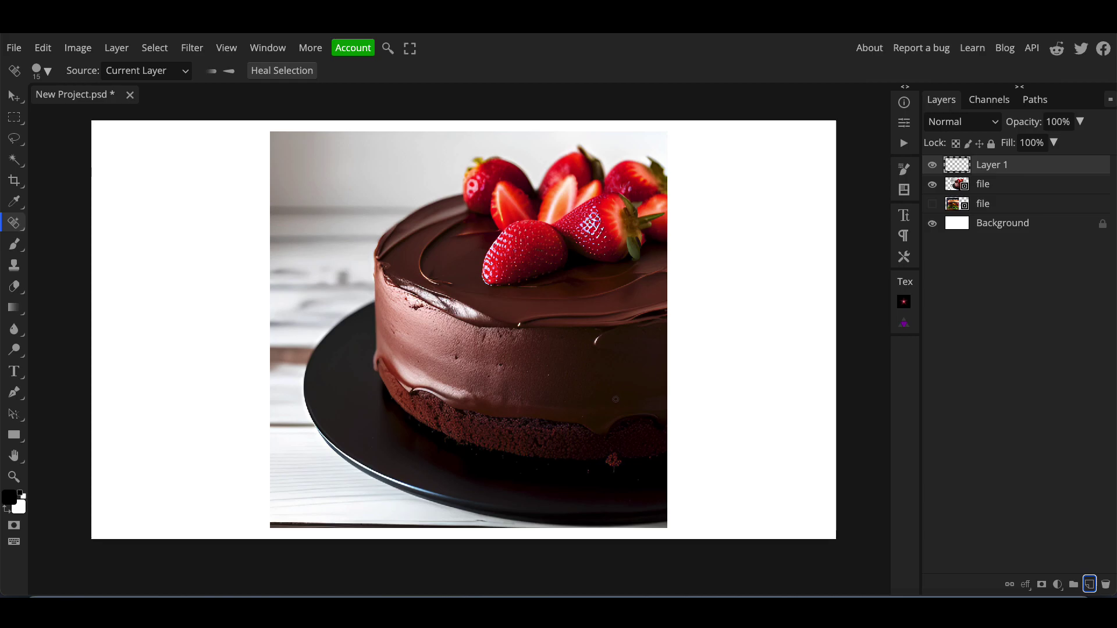
left_click(167, 69)
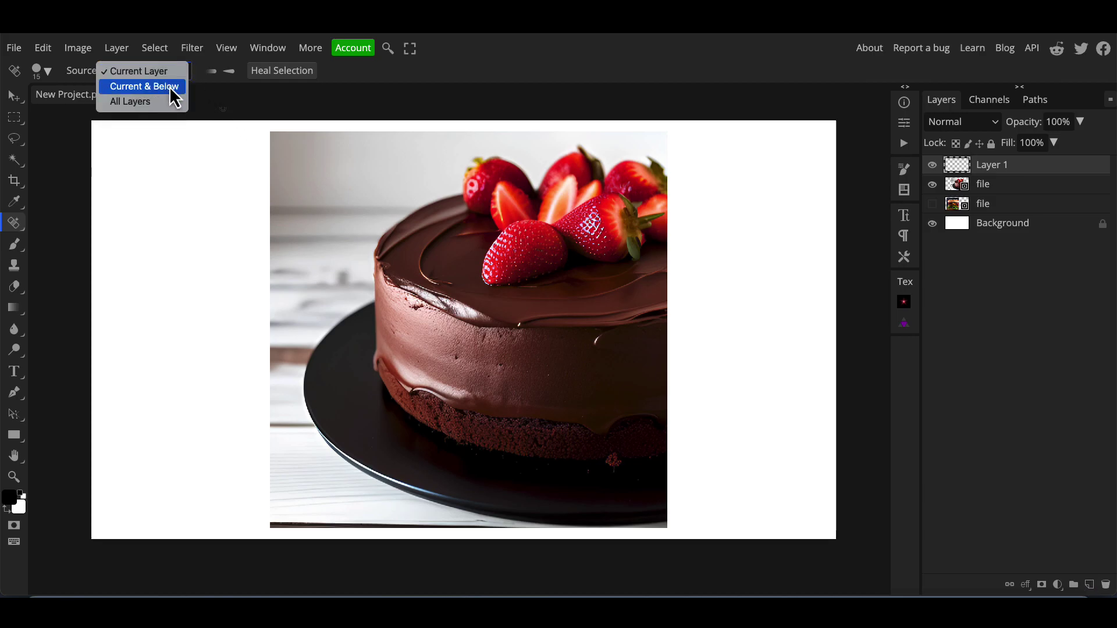
left_click(170, 87)
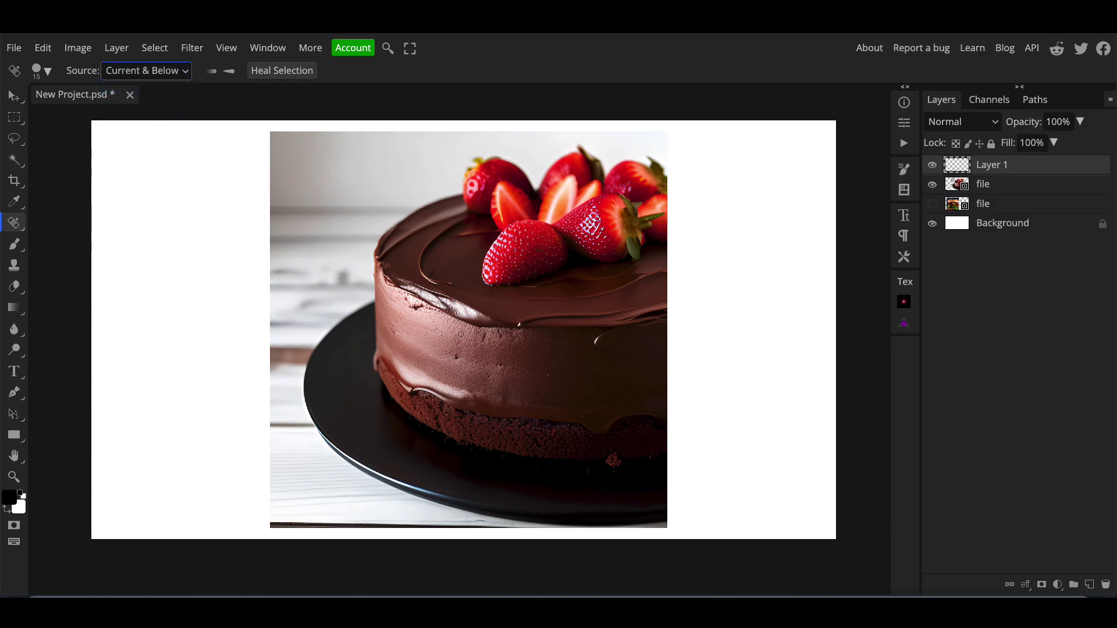
key("]")
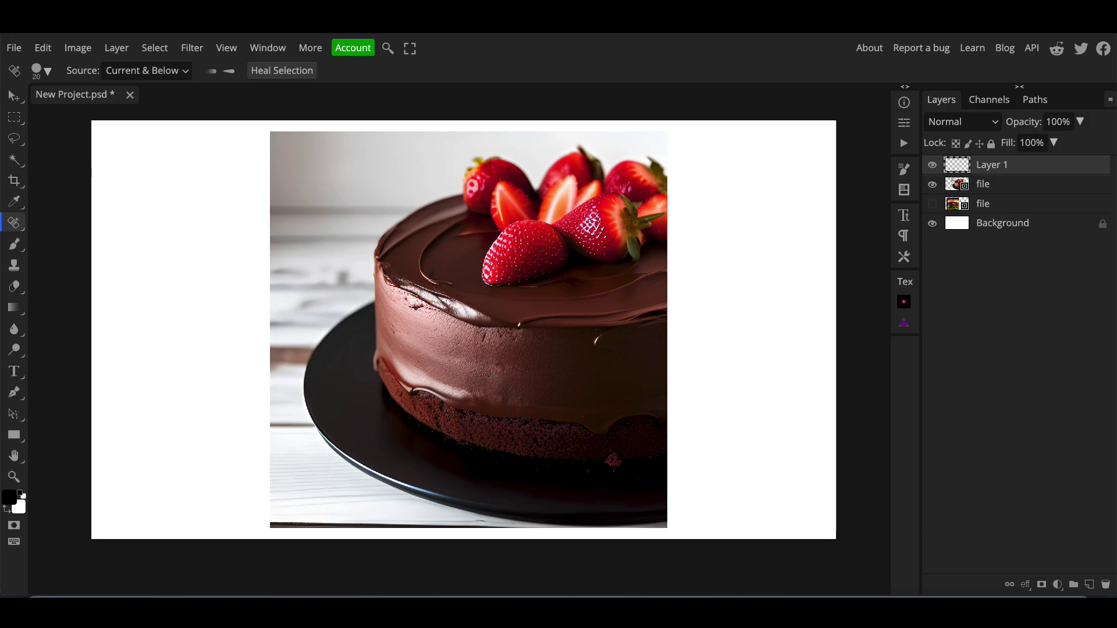
Step: On Layer 1, heal the frosting spot, dark glaze blemish, red base crumb and side highlight
left_click_drag(483, 334, 484, 339)
left_click(417, 308)
left_click(612, 462)
left_click(597, 340)
Step: Add a Vibrance adjustment layer at Vibrance 29 and compare it with the unboosted image
left_click(1059, 585)
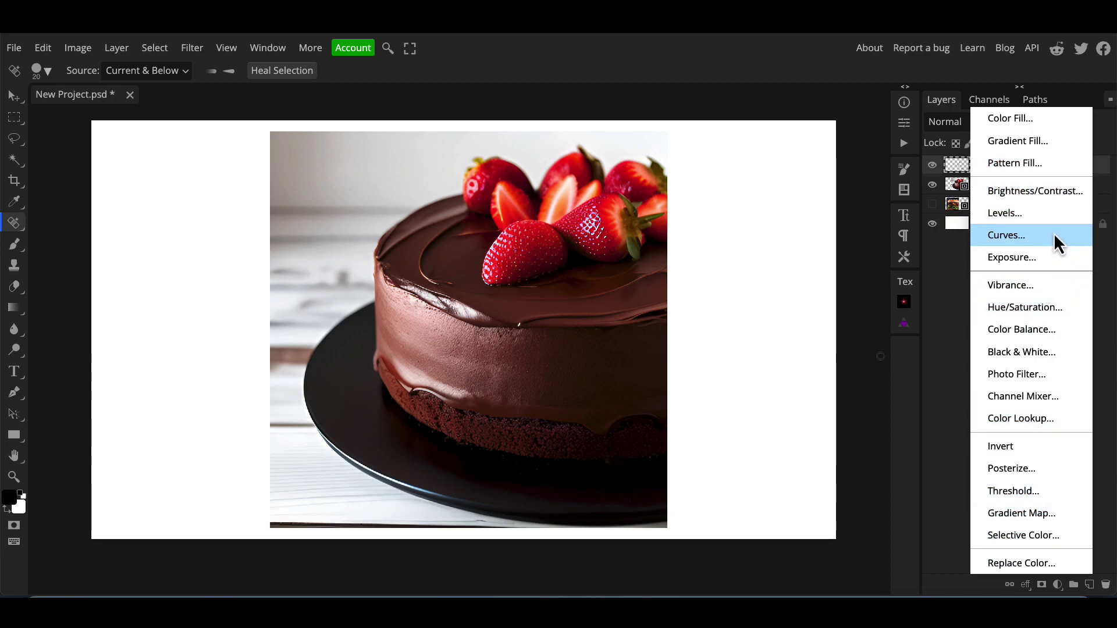
left_click(1039, 285)
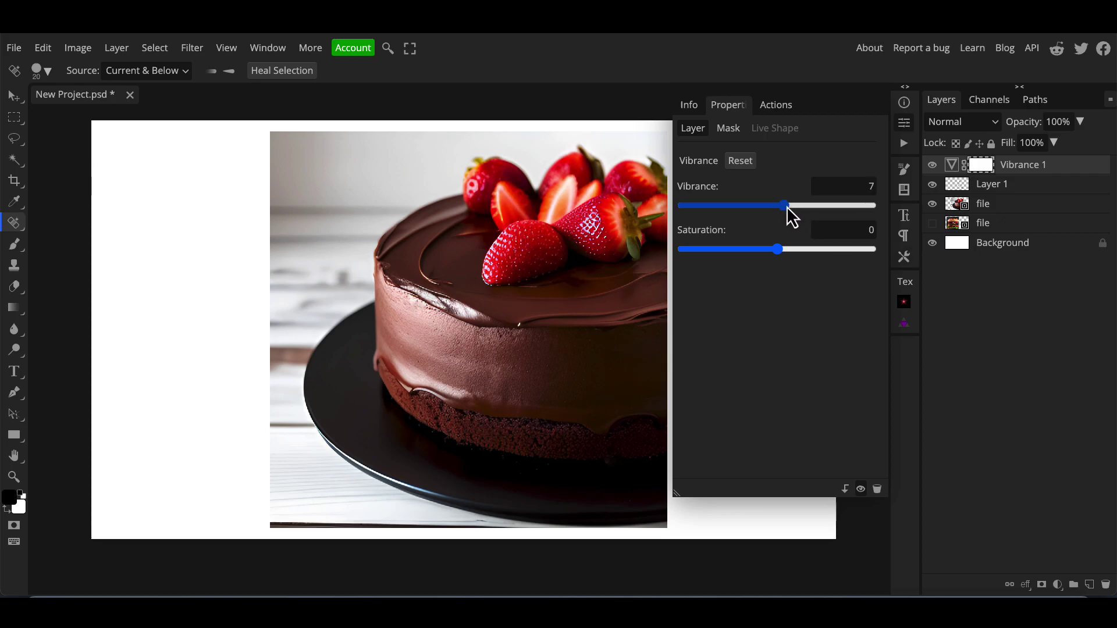
mouse_move(786, 205)
left_mouse_down()
mouse_move(817, 211)
mouse_move(802, 210)
left_mouse_up()
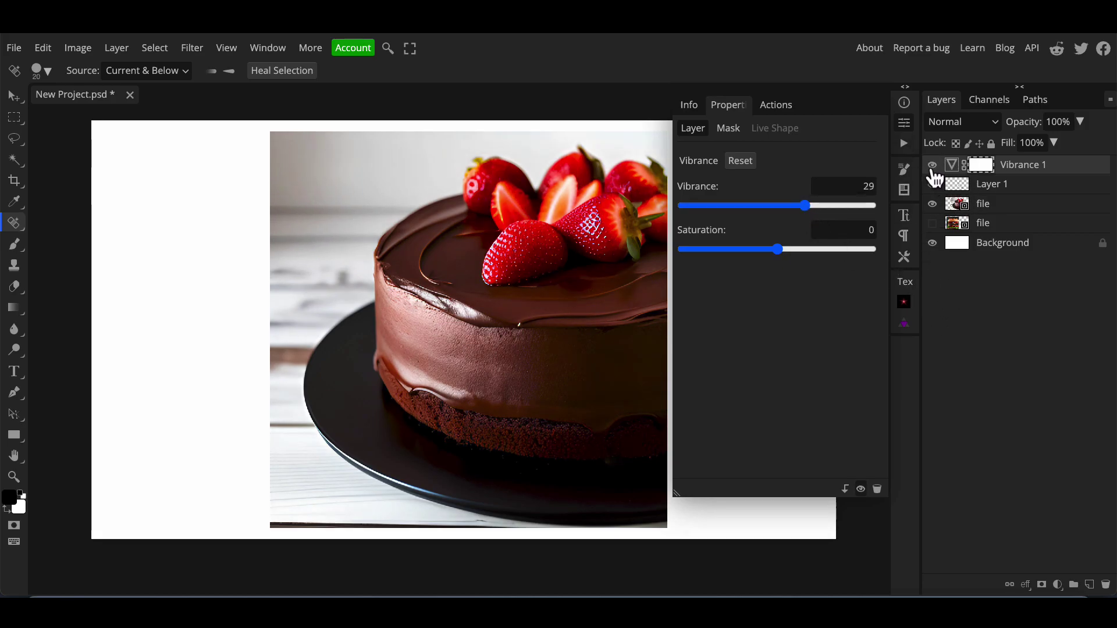
left_click(932, 223)
Step: Close the Vibrance Properties panel to reveal the full cake canvas
left_click(905, 124)
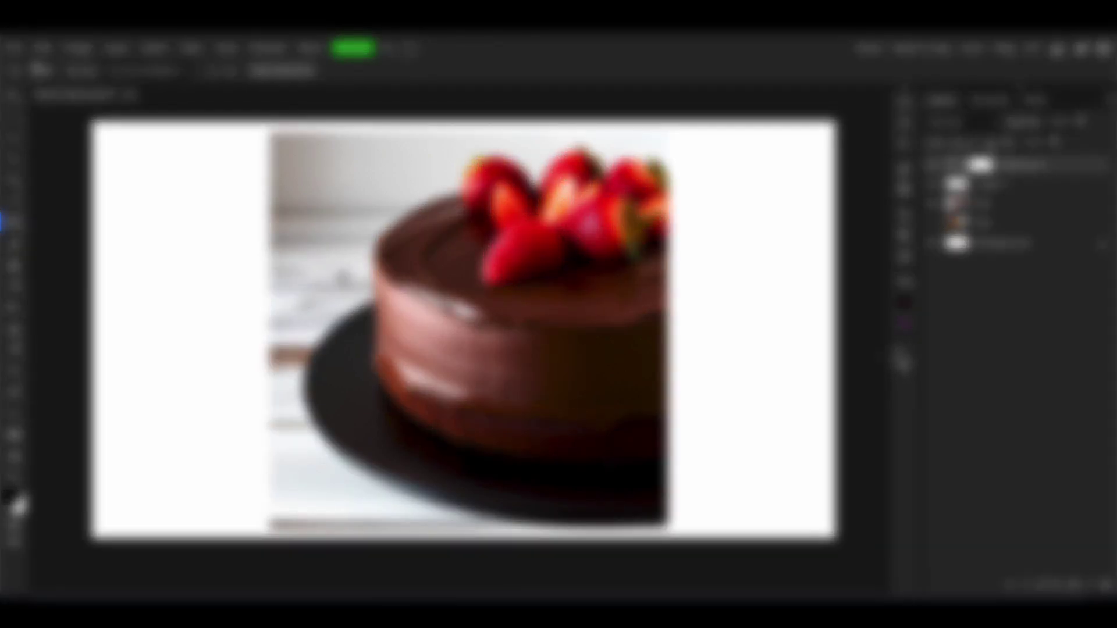